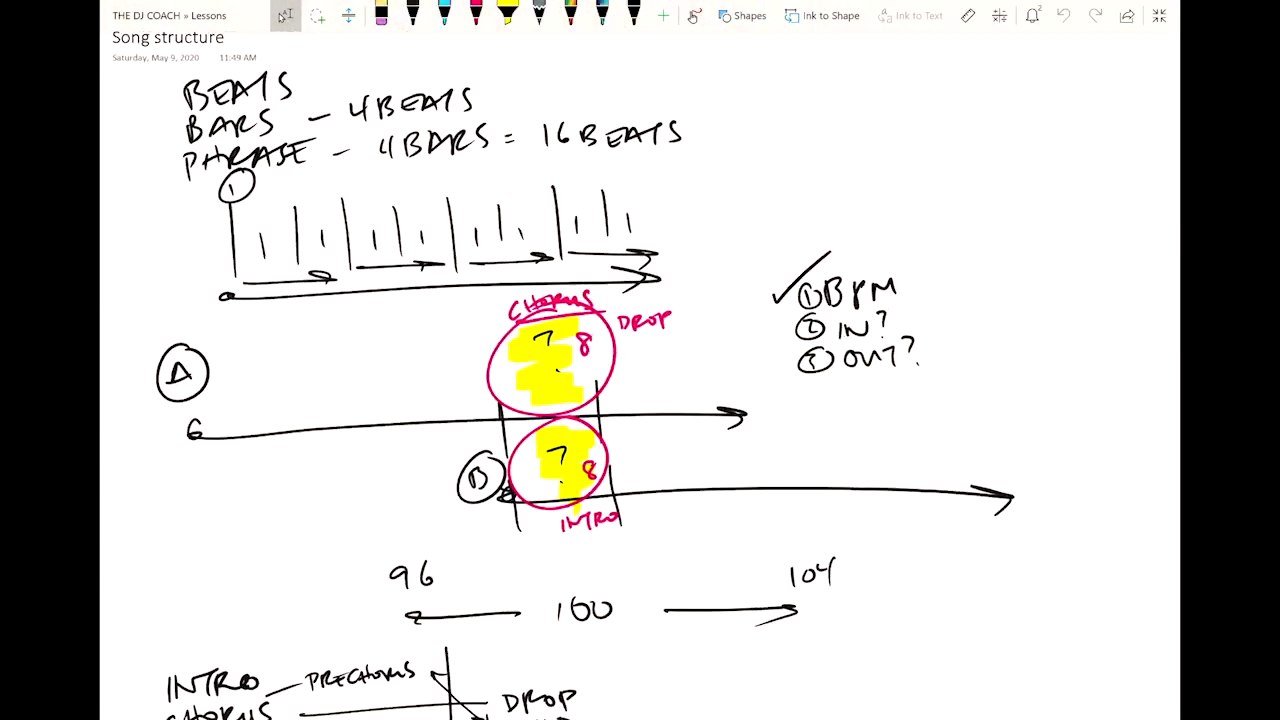
Browse the demo files crate list and start playing the Stranger remix on deck 1.
scroll(640, 400, down, 5)
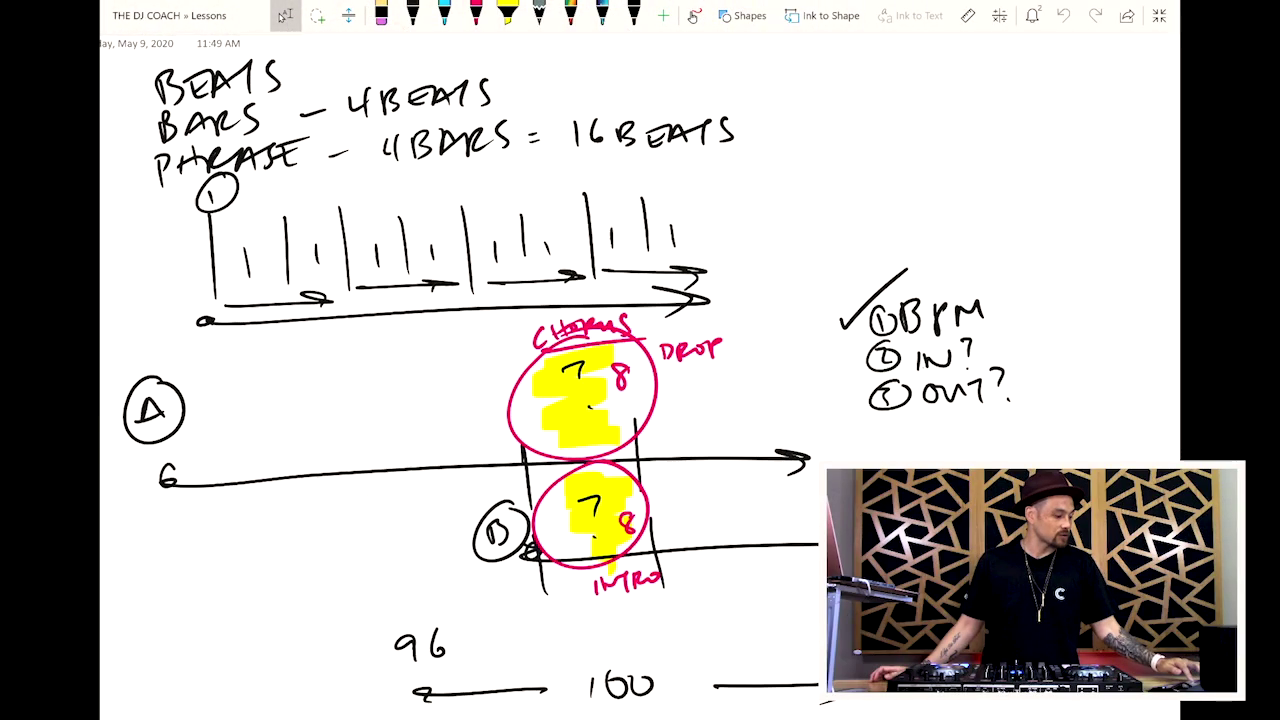
scroll(640, 400, up, 3)
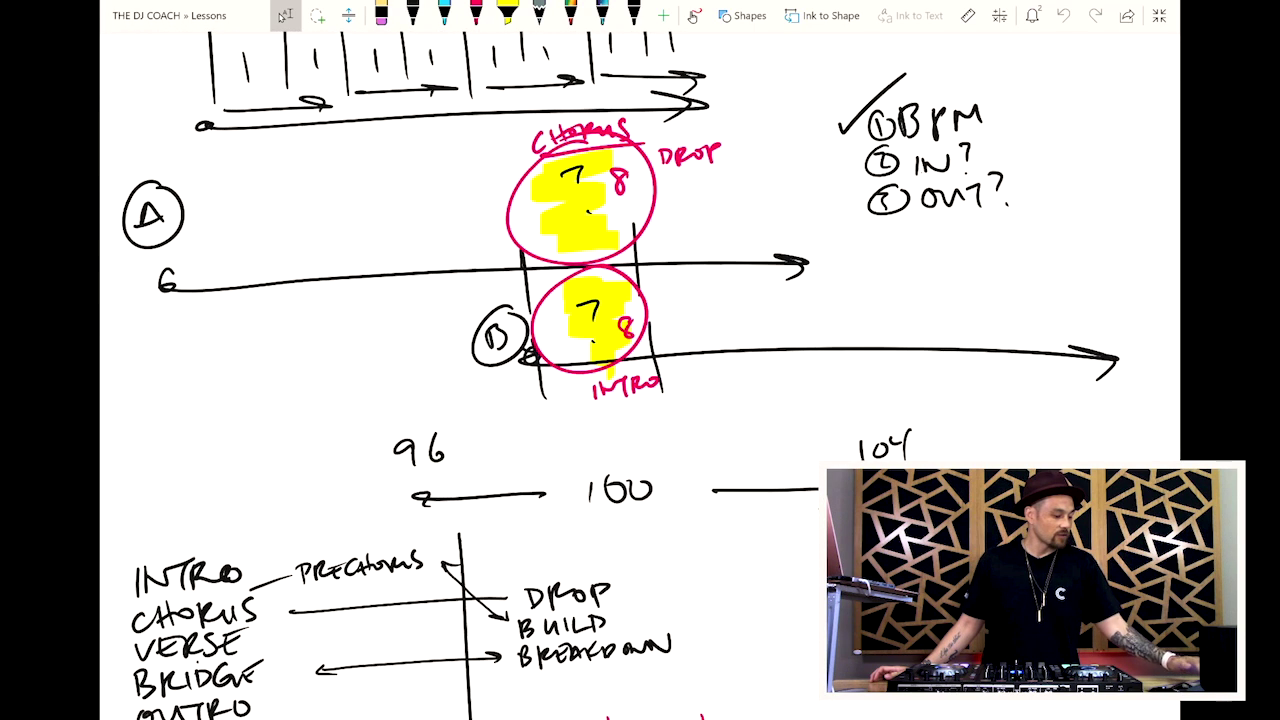
scroll(640, 400, down, 8)
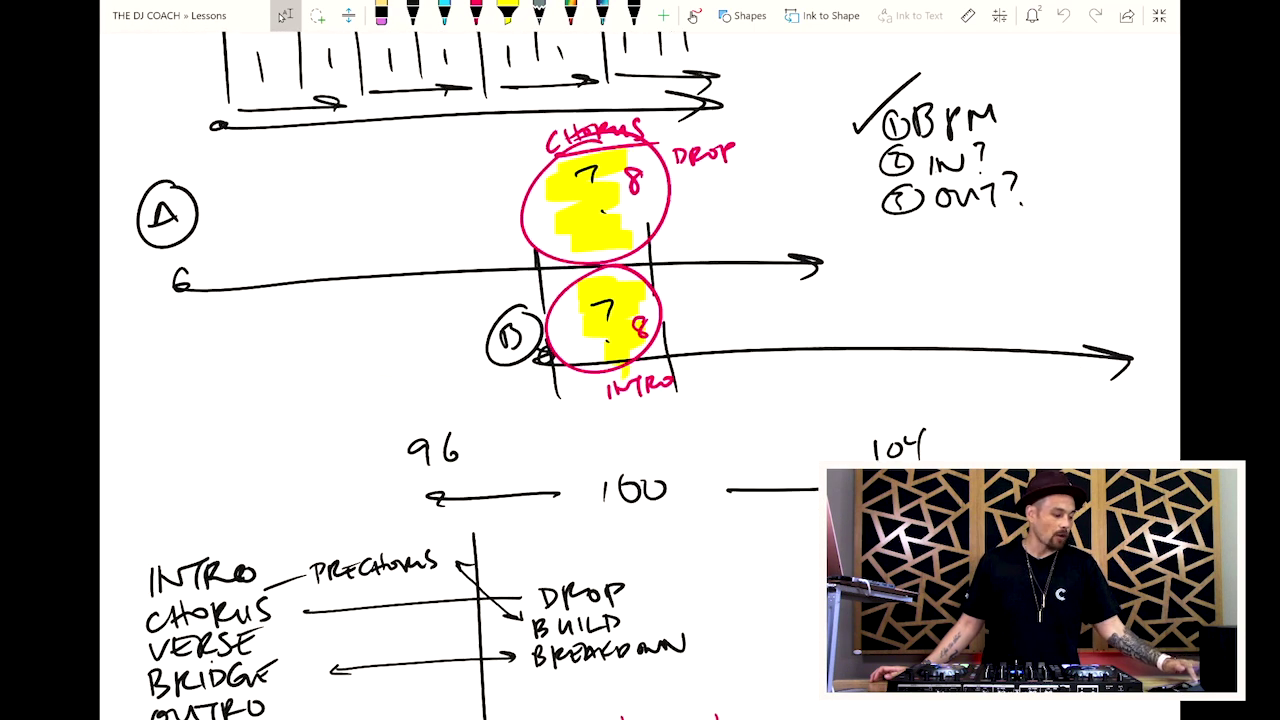
scroll(640, 400, up, 3)
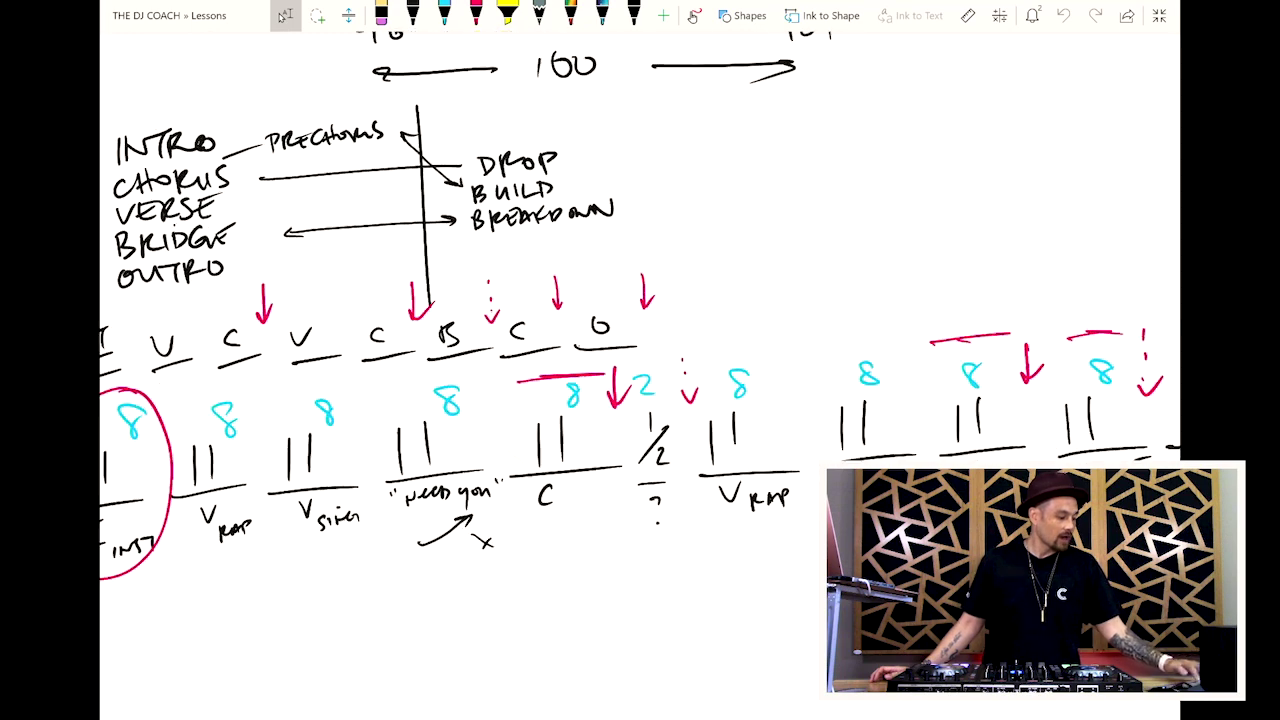
scroll(640, 400, down, 5)
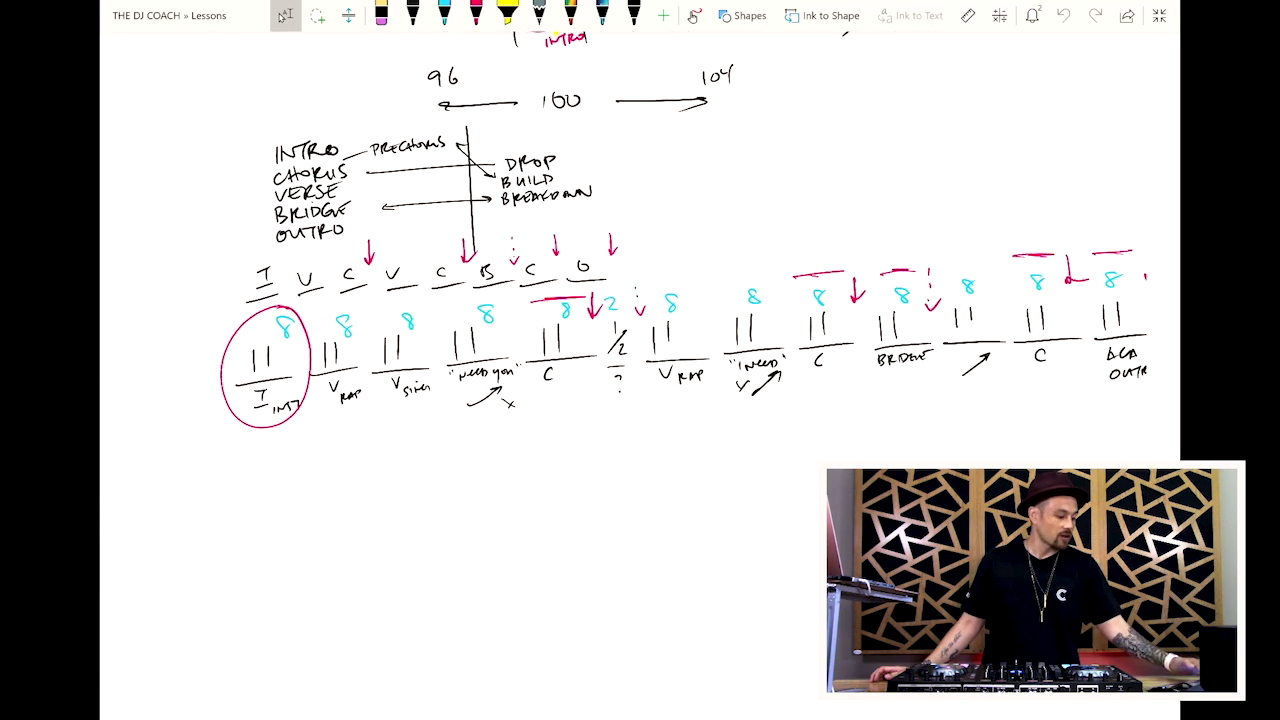
scroll(589, 195, up, 1)
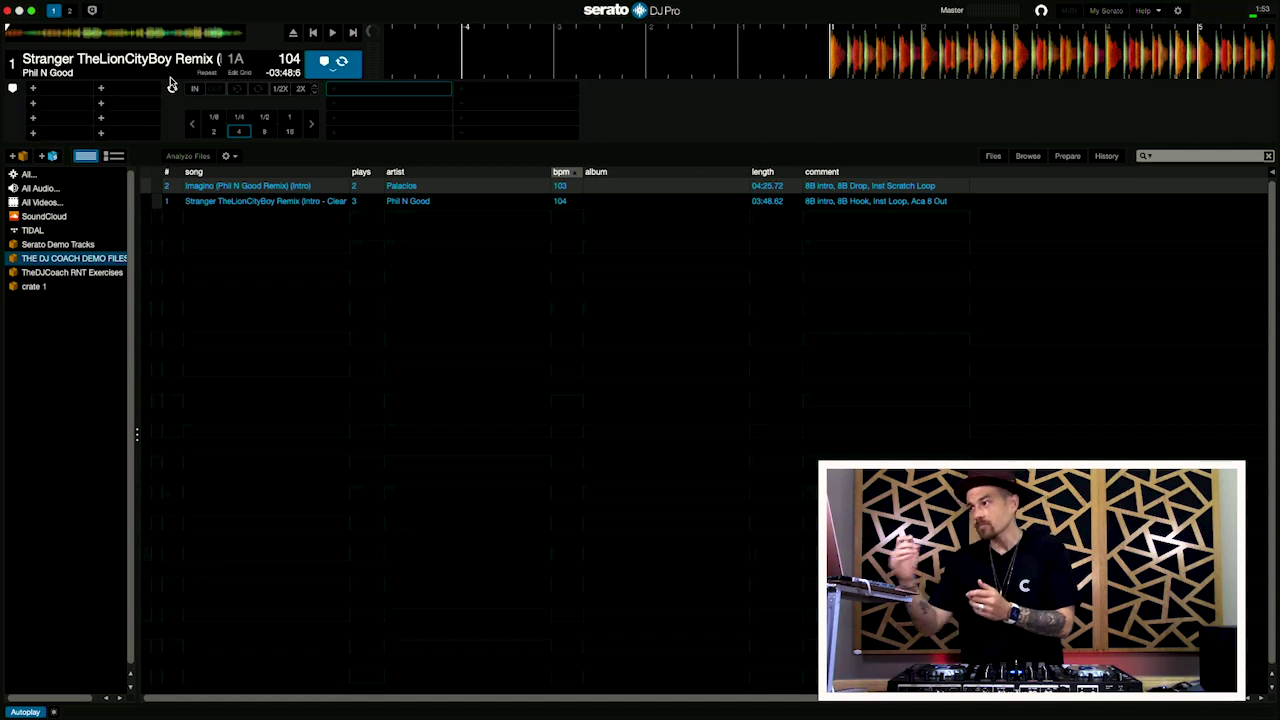
key(space)
key(space)
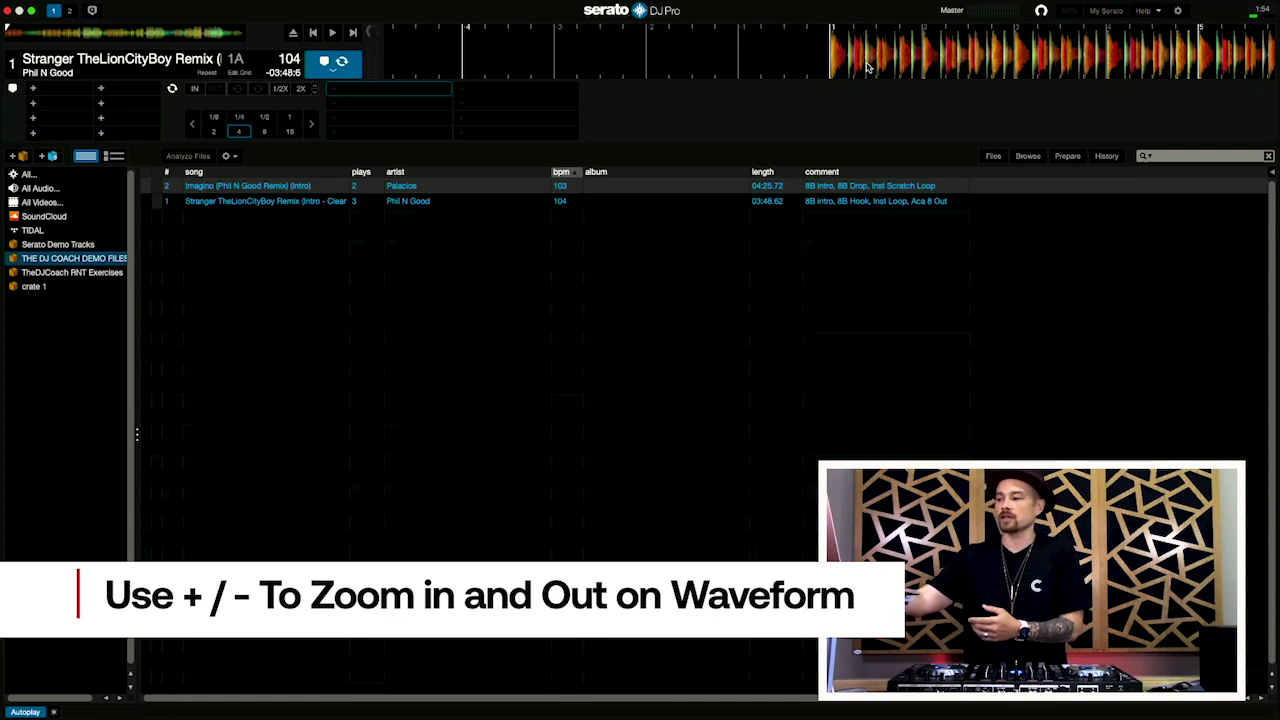
key(plus)
key(minus)
key(minus)
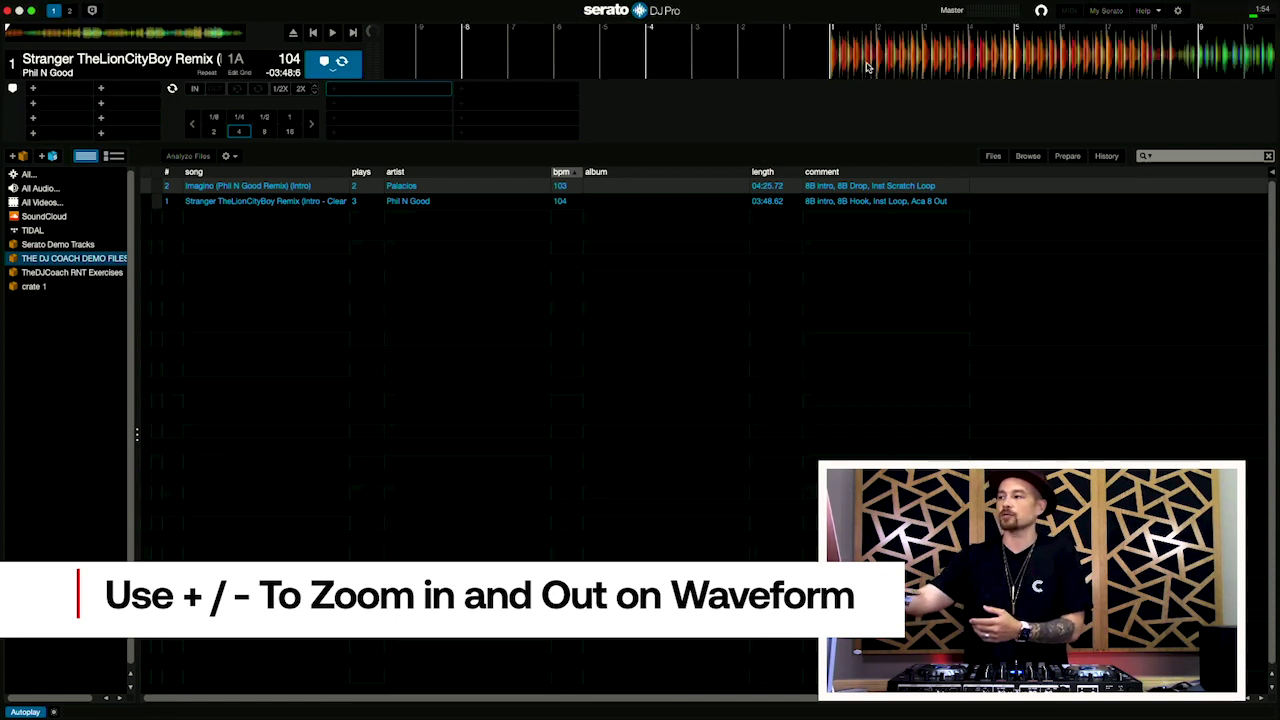
key(minus)
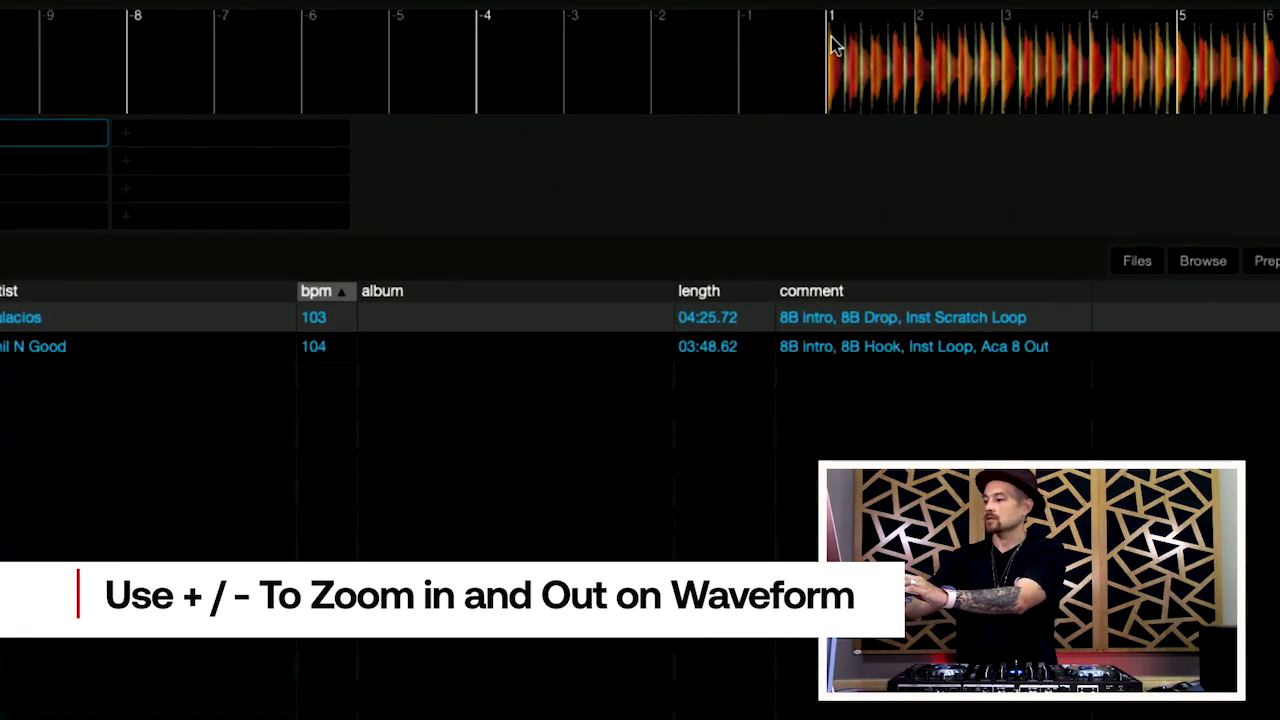
key(plus)
key(minus)
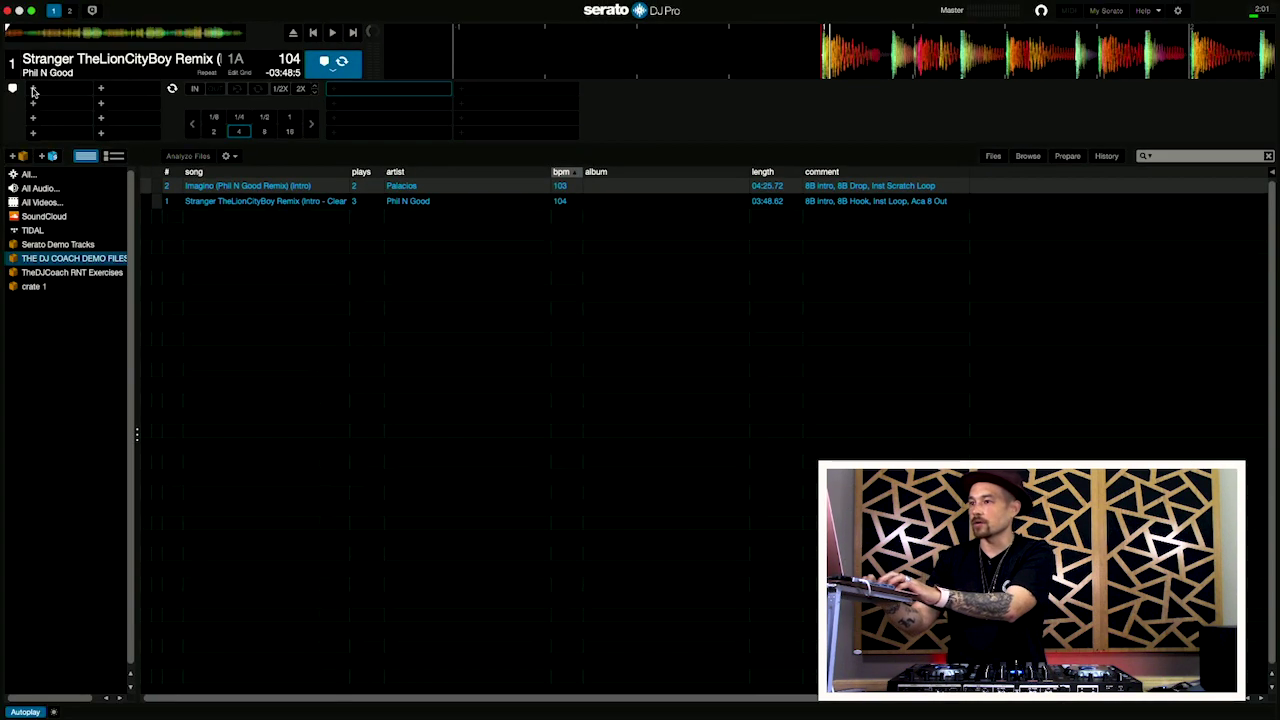
Set a red hot cue at 00:00.1 in slot 1, right at the track's start.
click(32, 89)
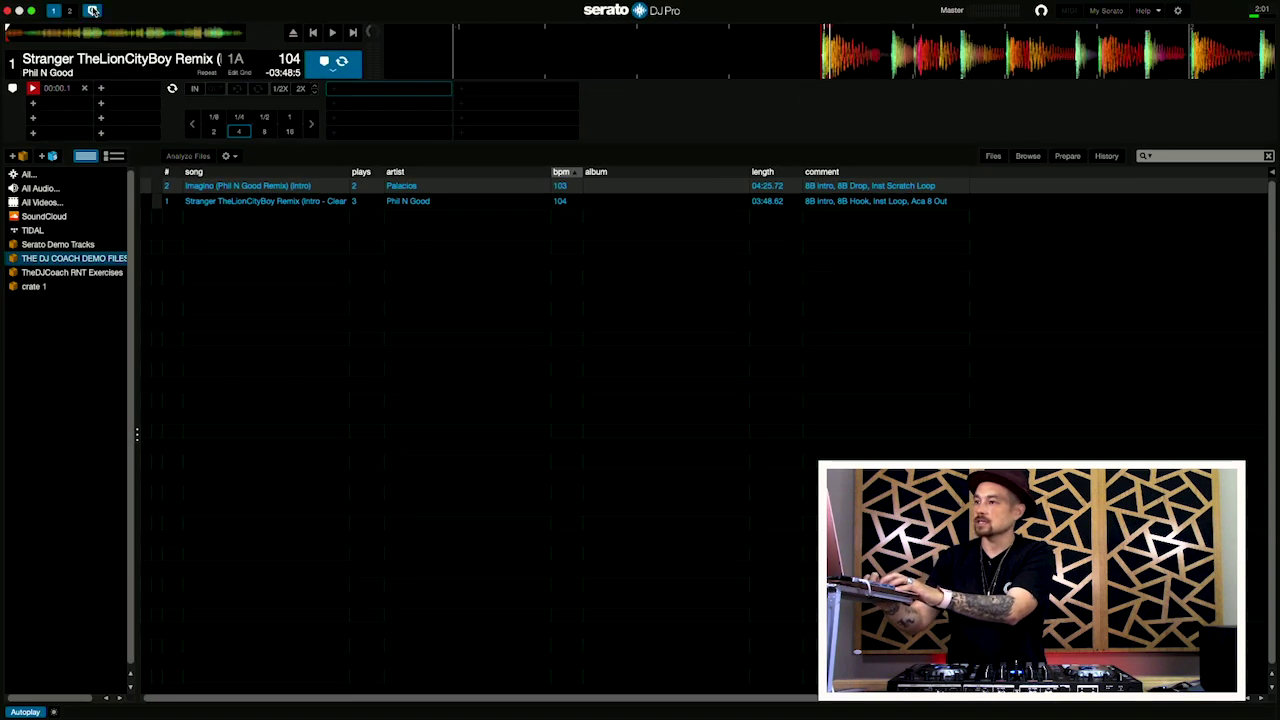
Add three more hot cues at the track start and drag the red cue toward slot 5.
click(32, 104)
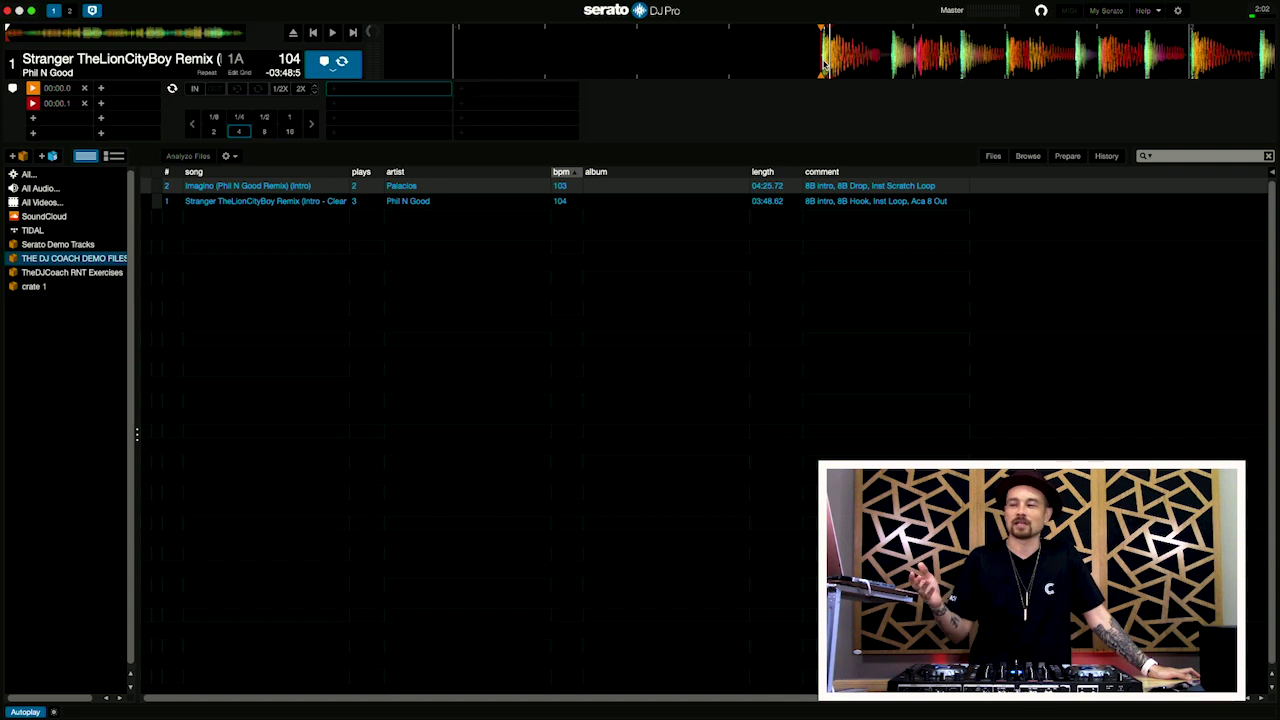
click(33, 118)
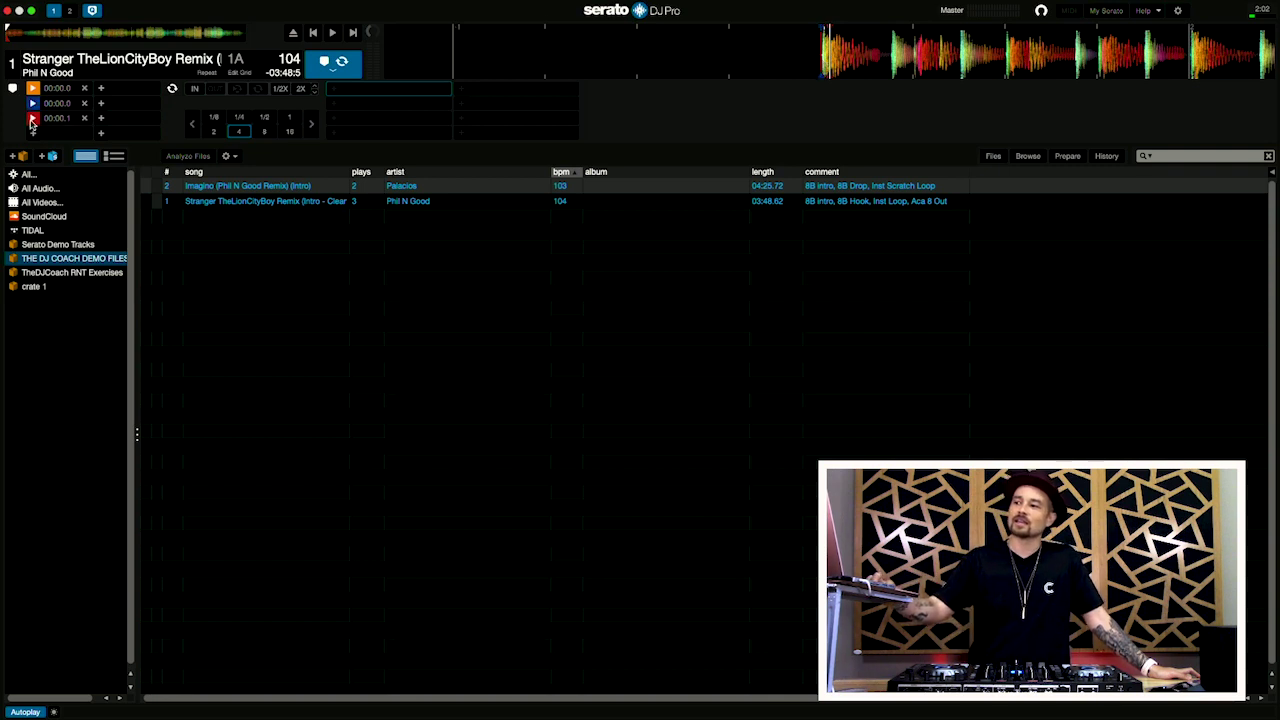
click(33, 133)
drag(35, 136, 100, 90)
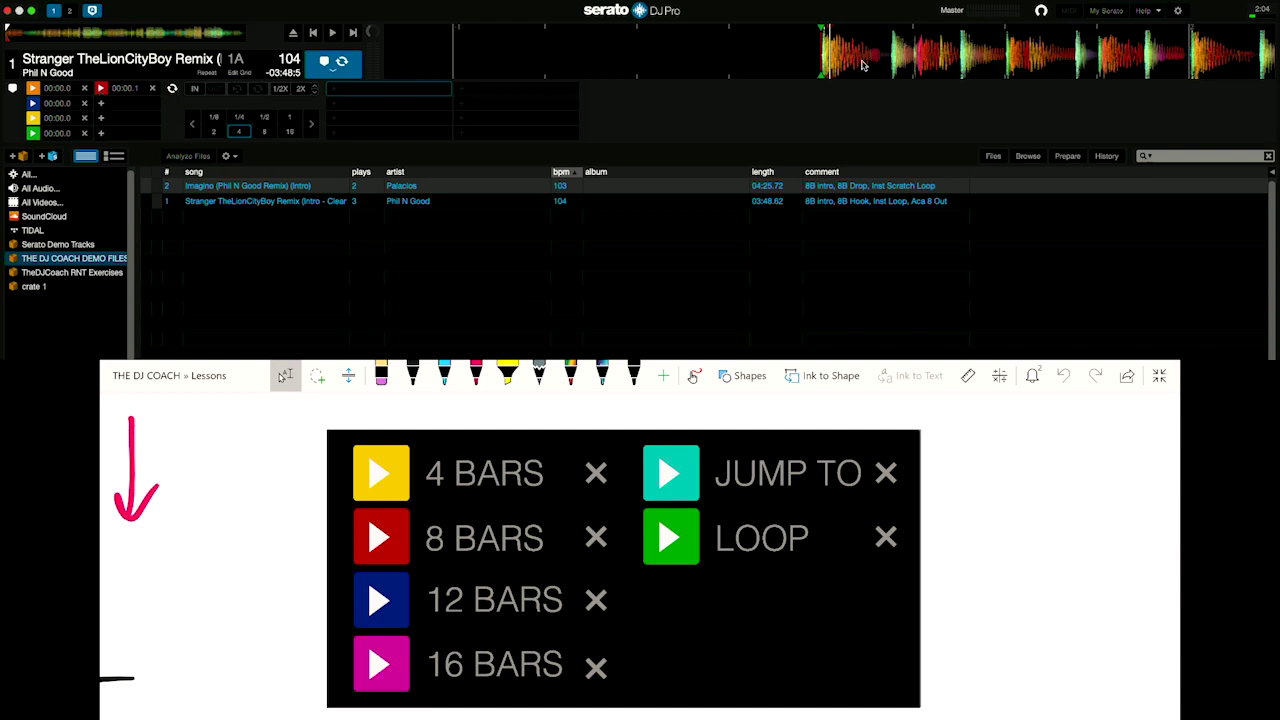
Make a small drag on deck 1's track overview.
drag(865, 70, 870, 70)
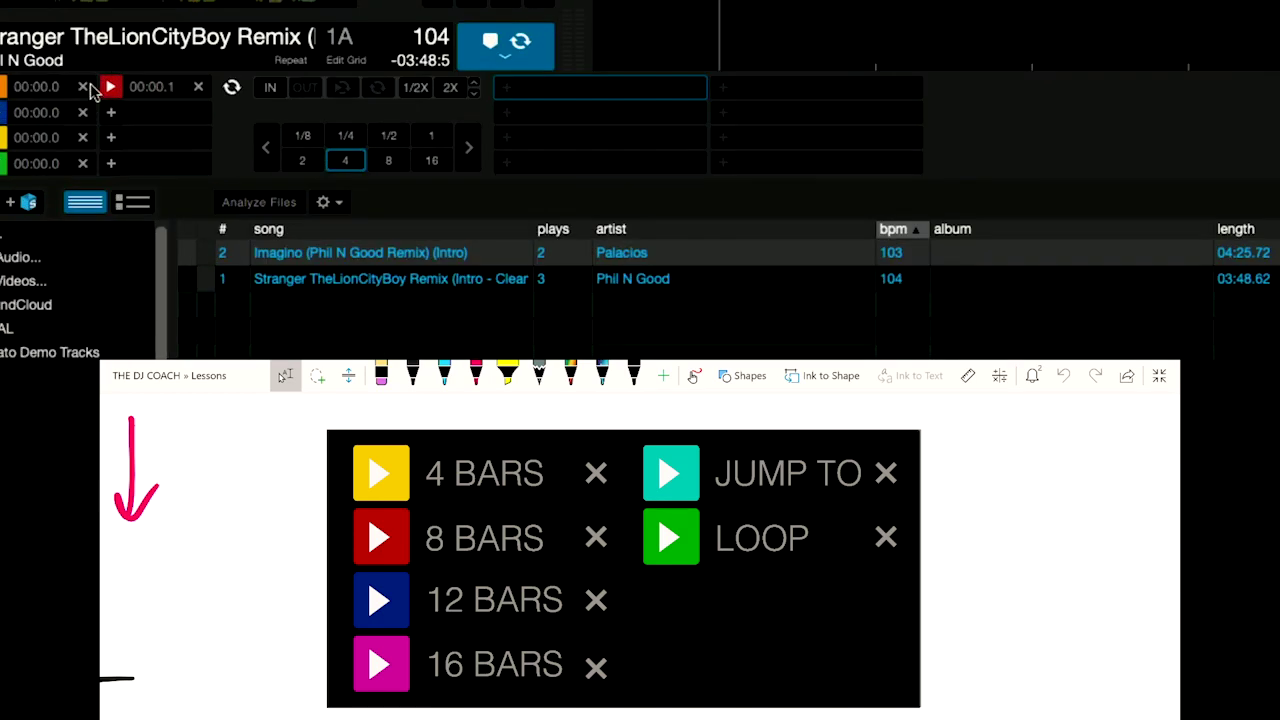
Clear all hot cues, return to the start, set one red cue at 00:00.0 and play from it.
click(86, 88)
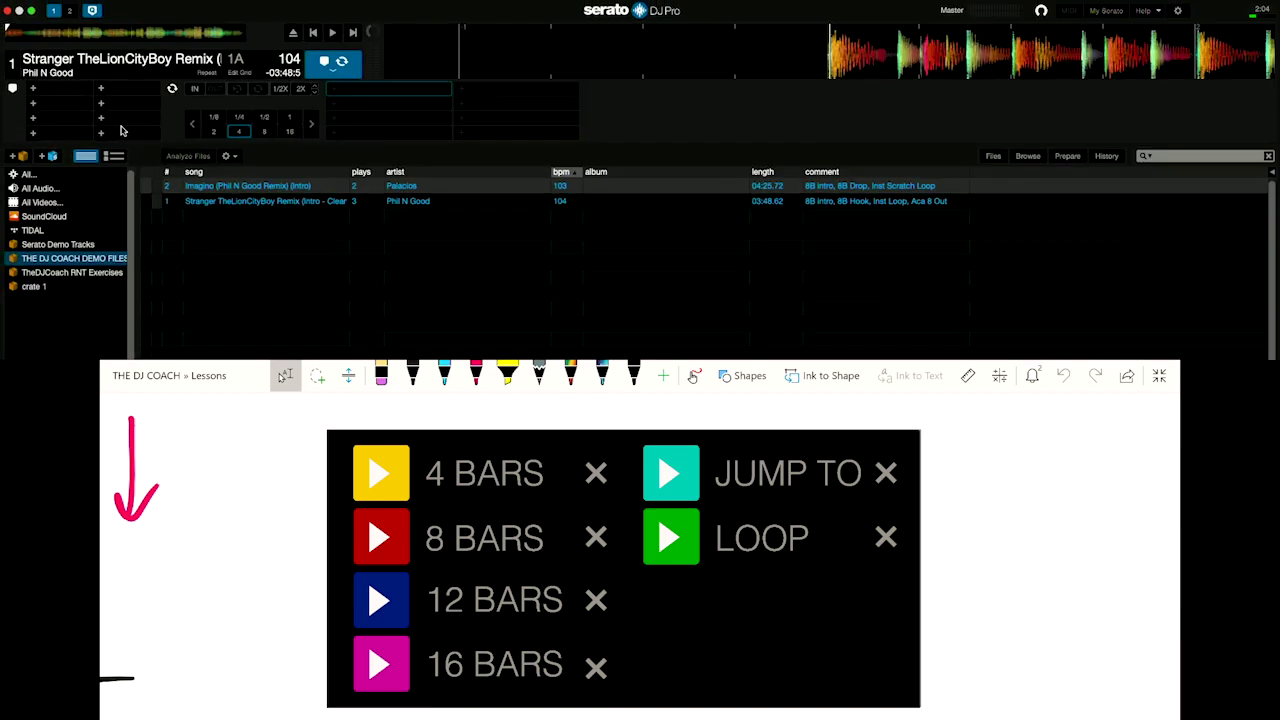
click(885, 63)
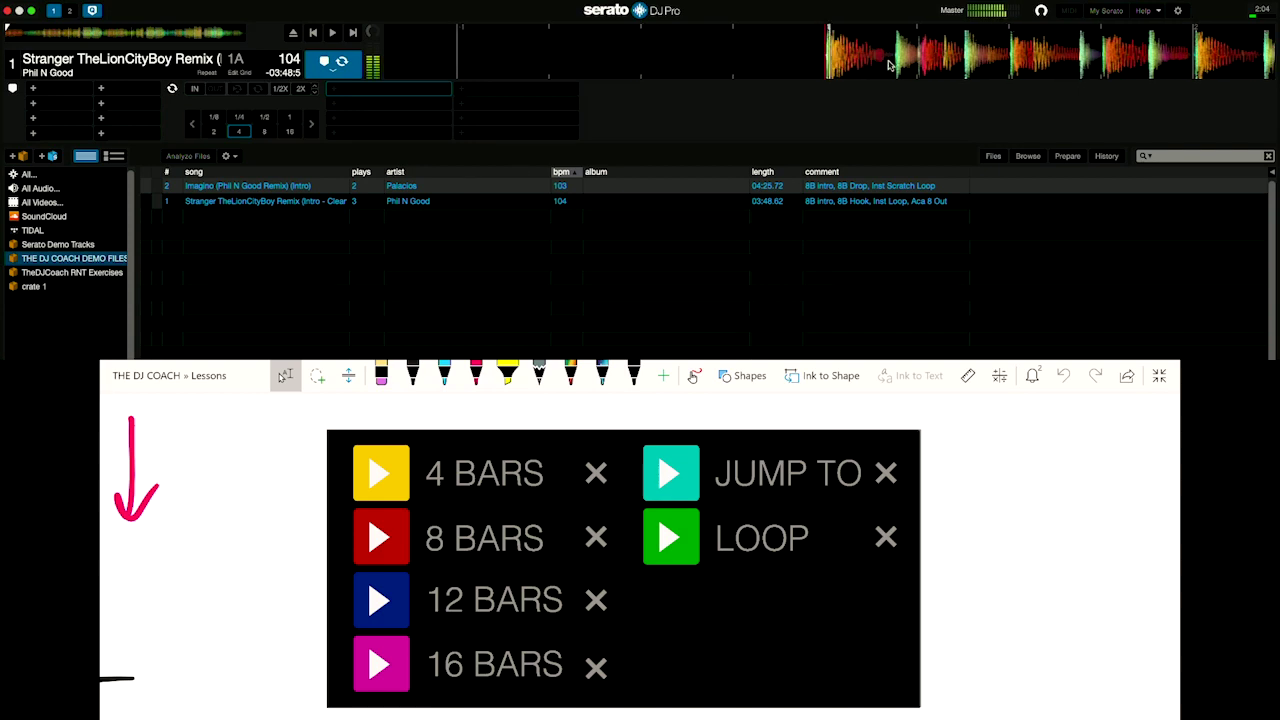
click(32, 88)
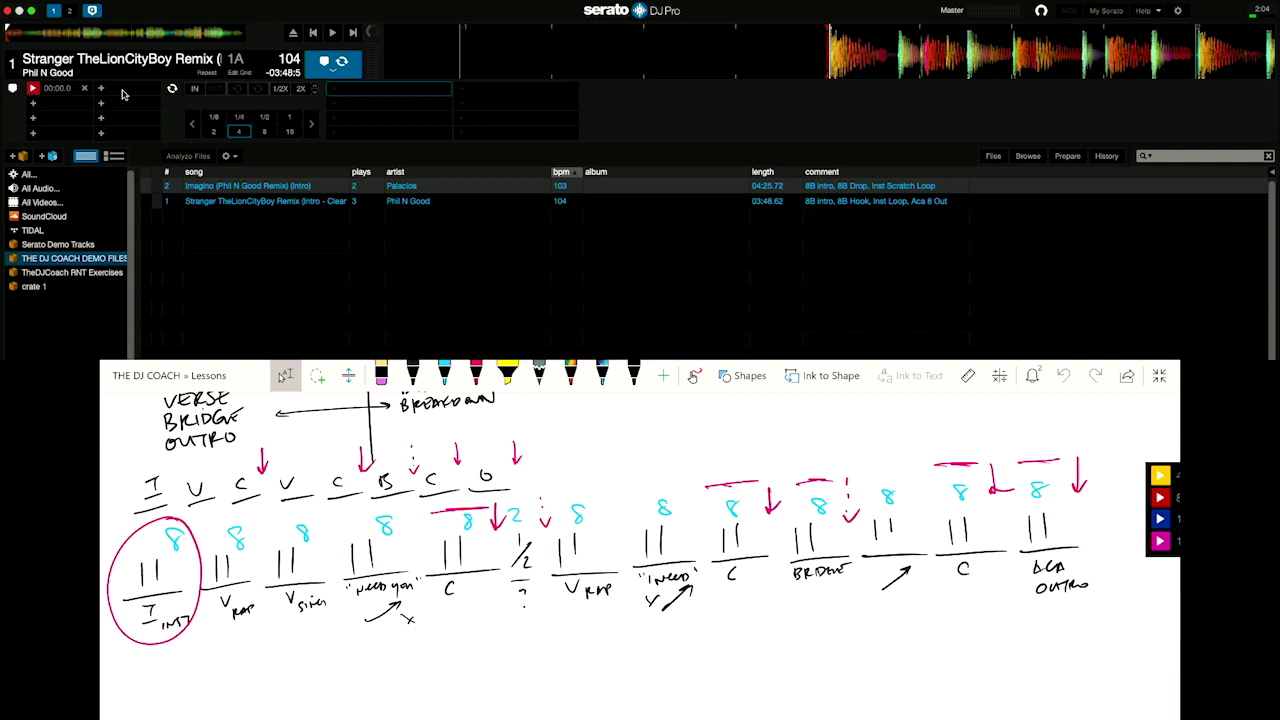
click(33, 89)
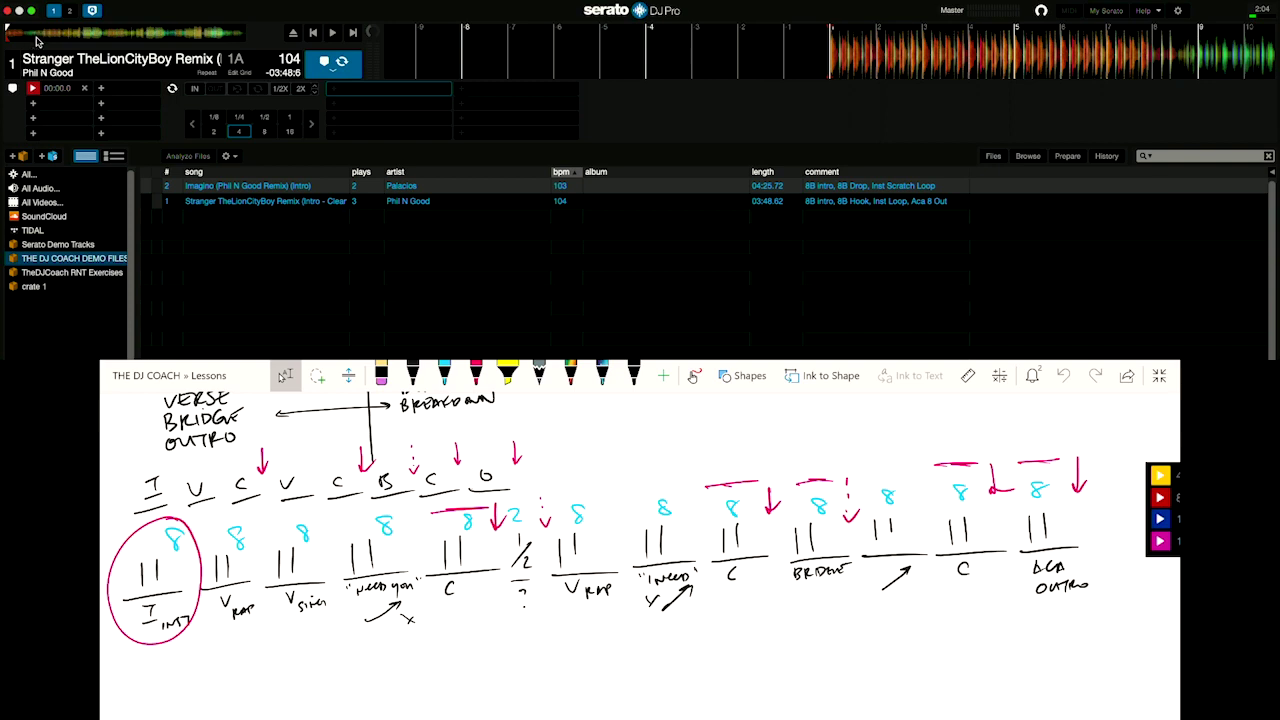
Skip ahead through the Stranger remix to roughly one minute in.
click(37, 38)
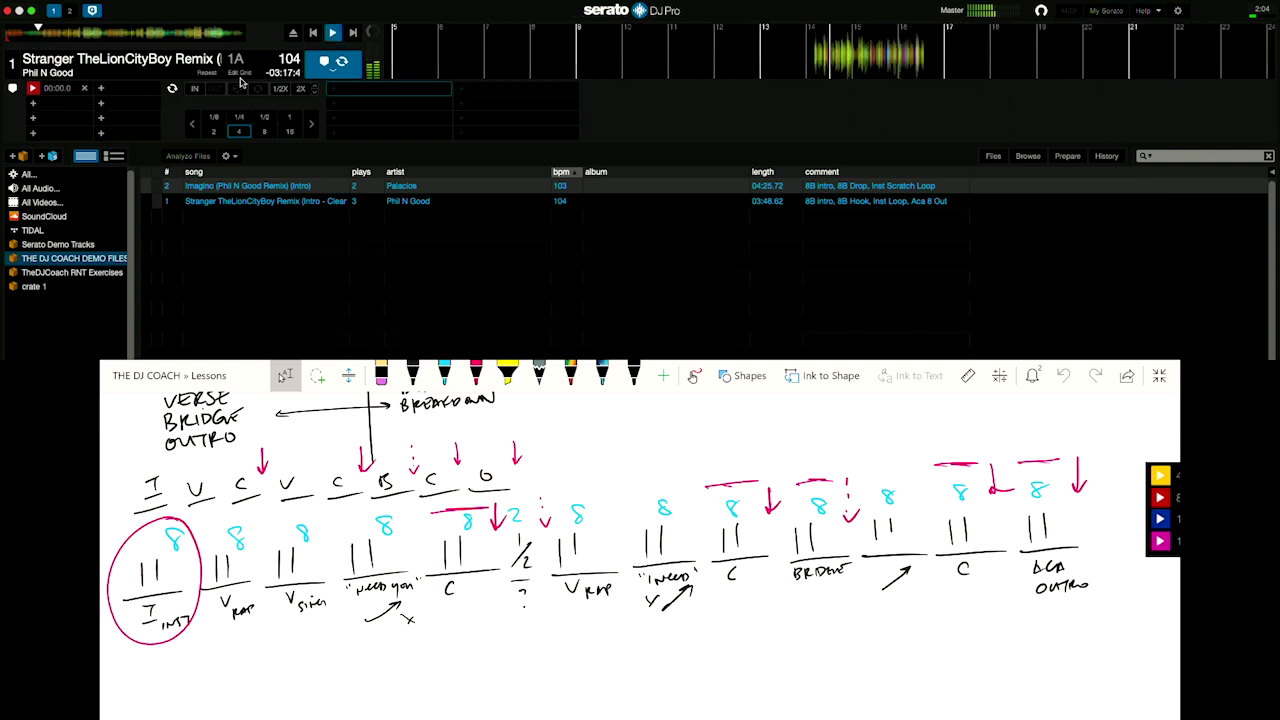
click(45, 33)
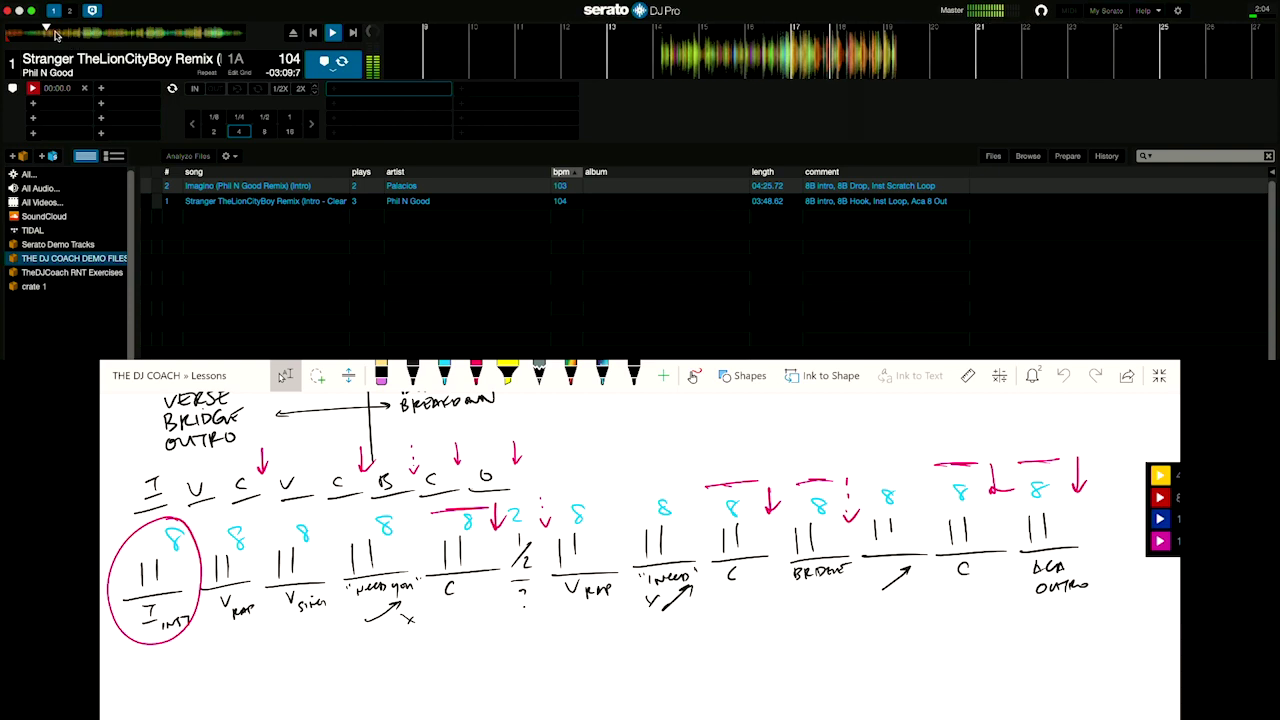
click(64, 34)
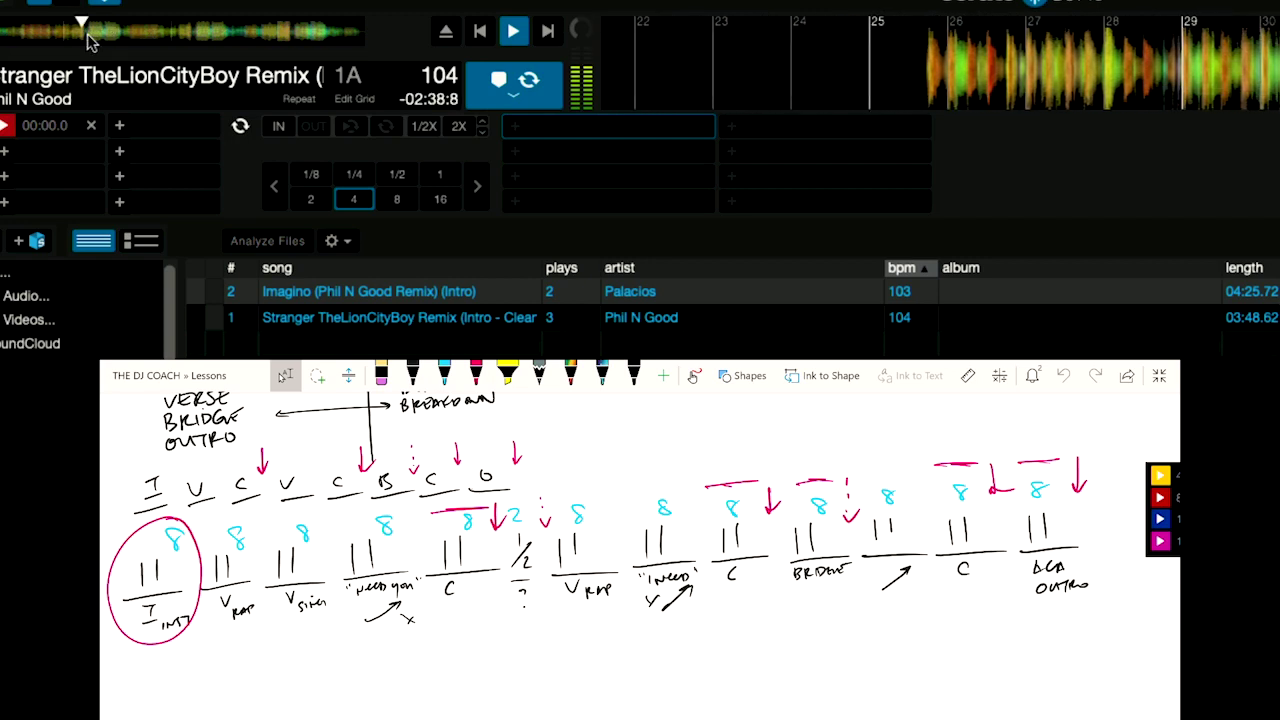
Add a second hot cue at 01:13.9 and recolour it red.
click(5, 153)
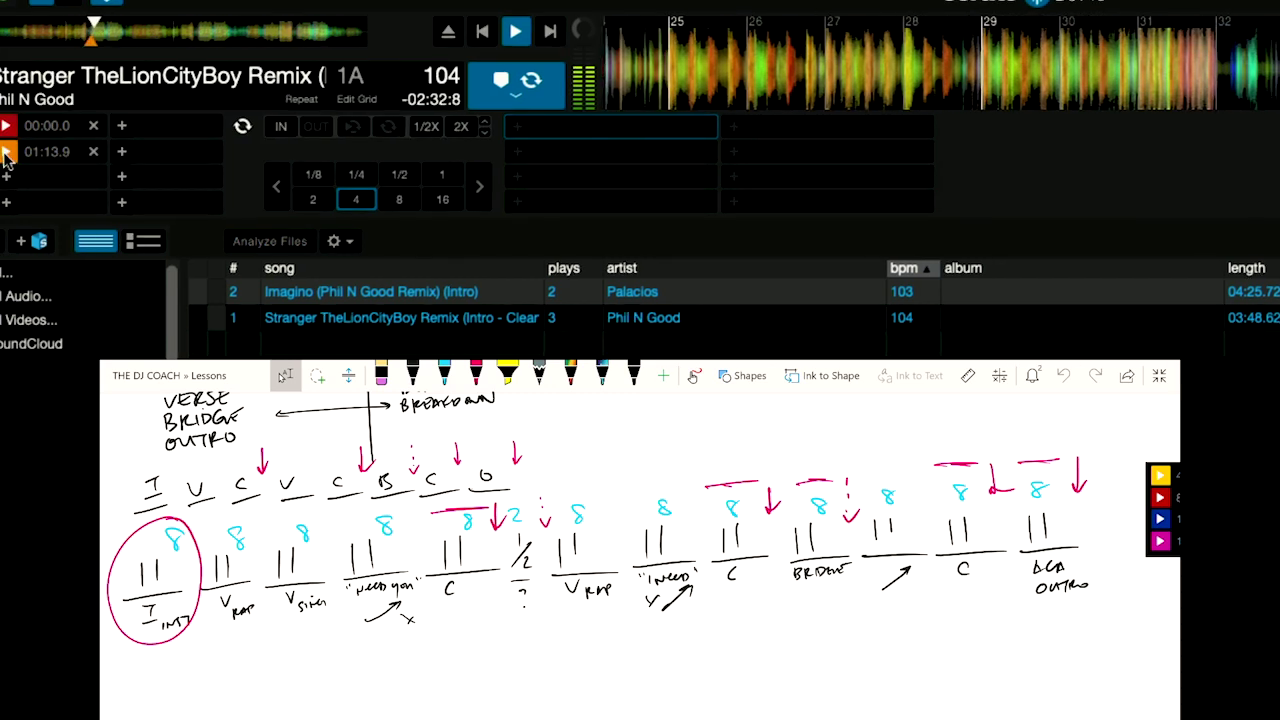
click(7, 153)
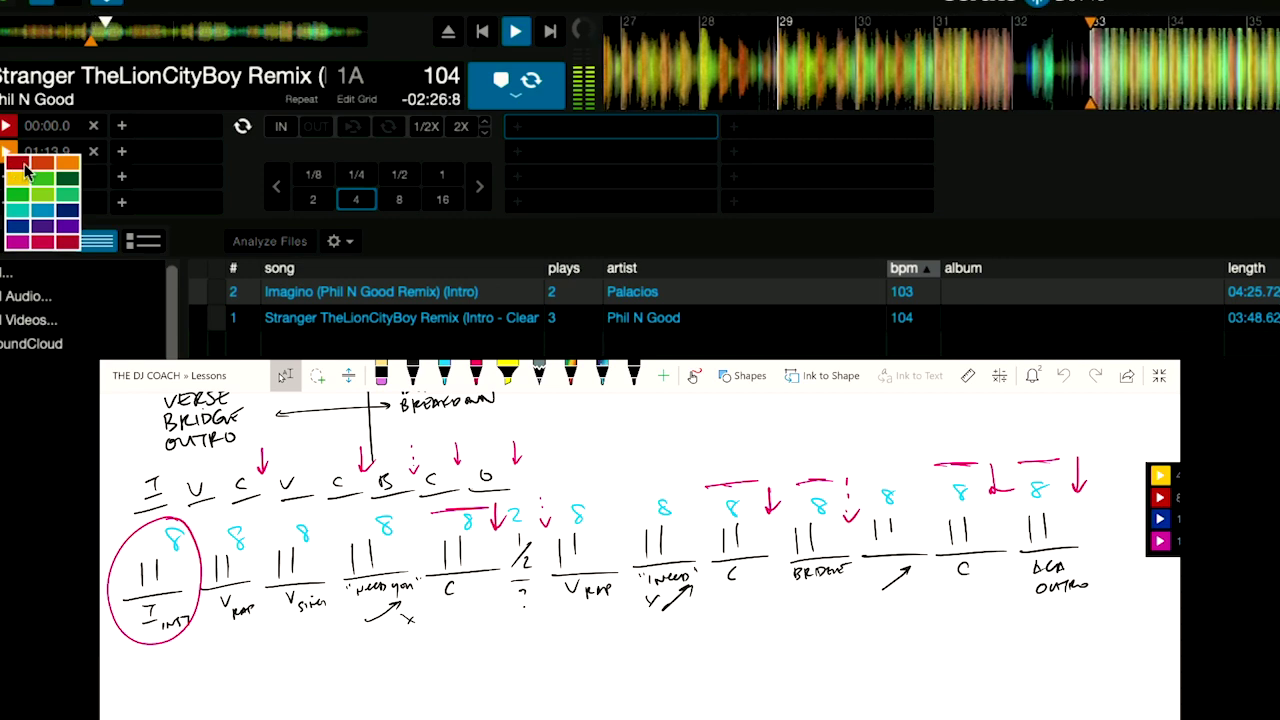
click(24, 168)
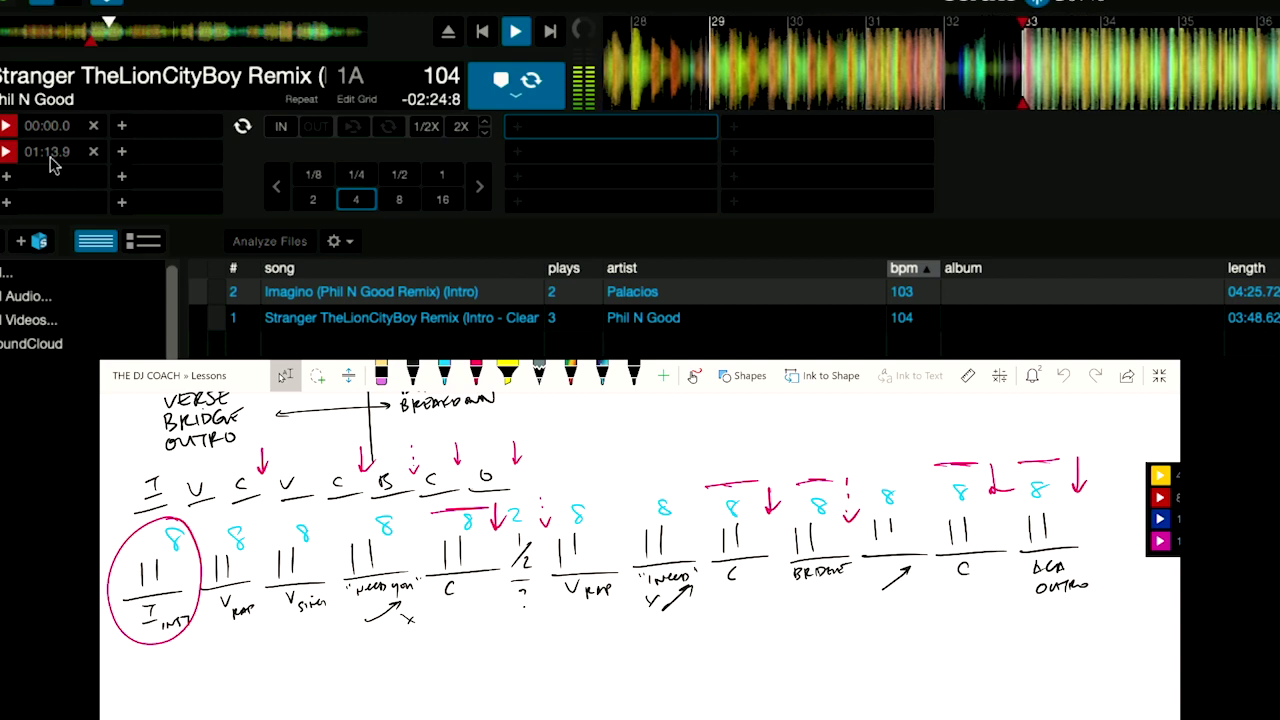
Name cue 2 'chorus' and cue 1 'intro', then add a third hot cue at 01:32.3.
double_click(48, 158)
text(chorus)
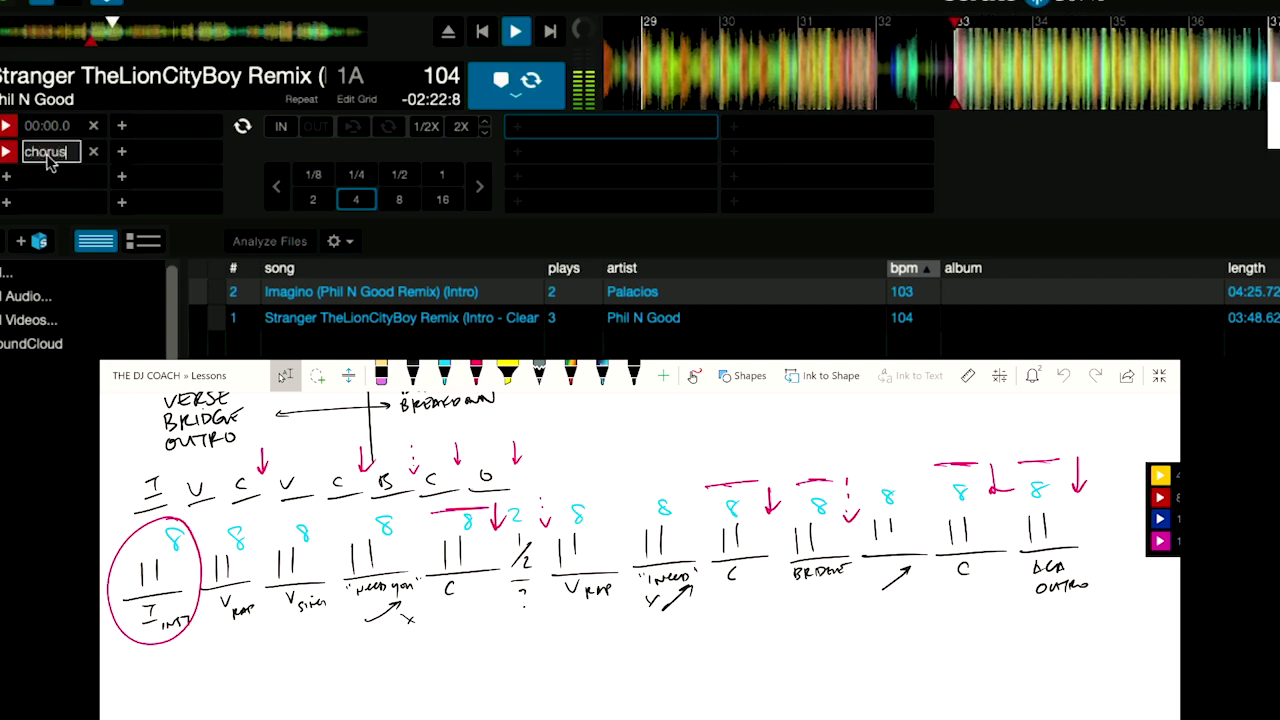
key(Return)
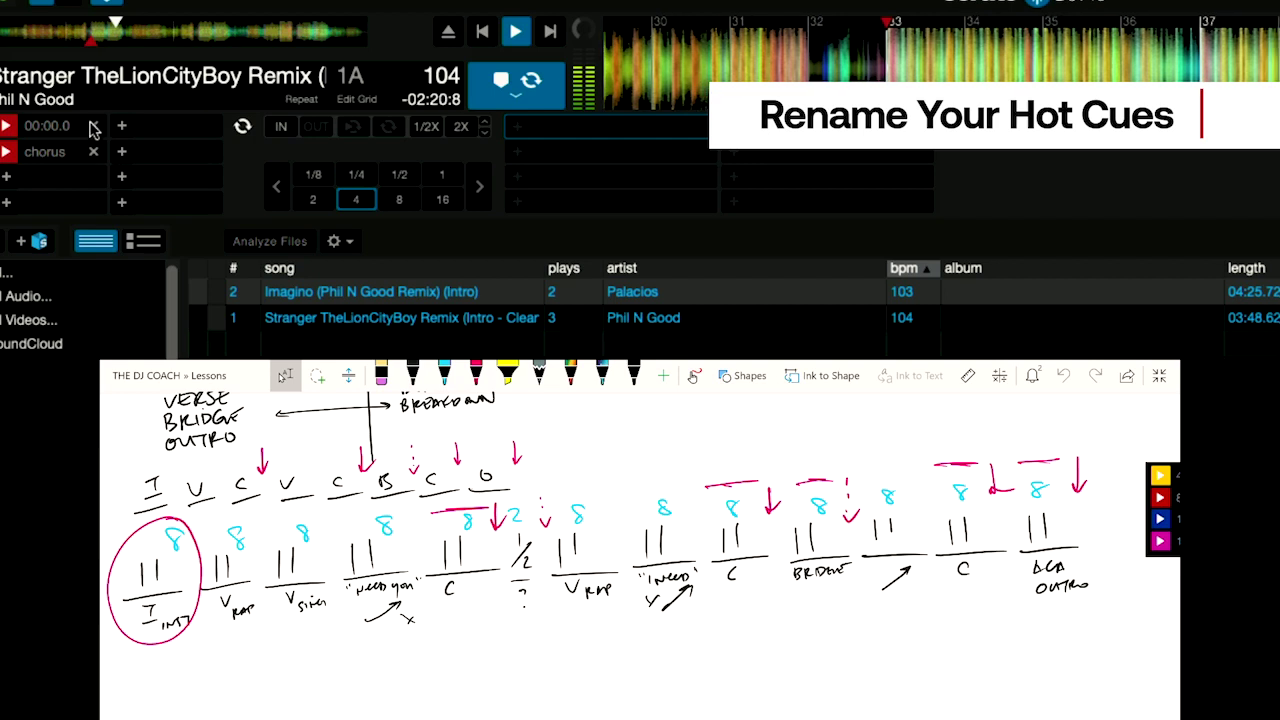
double_click(55, 126)
text(intro)
key(Return)
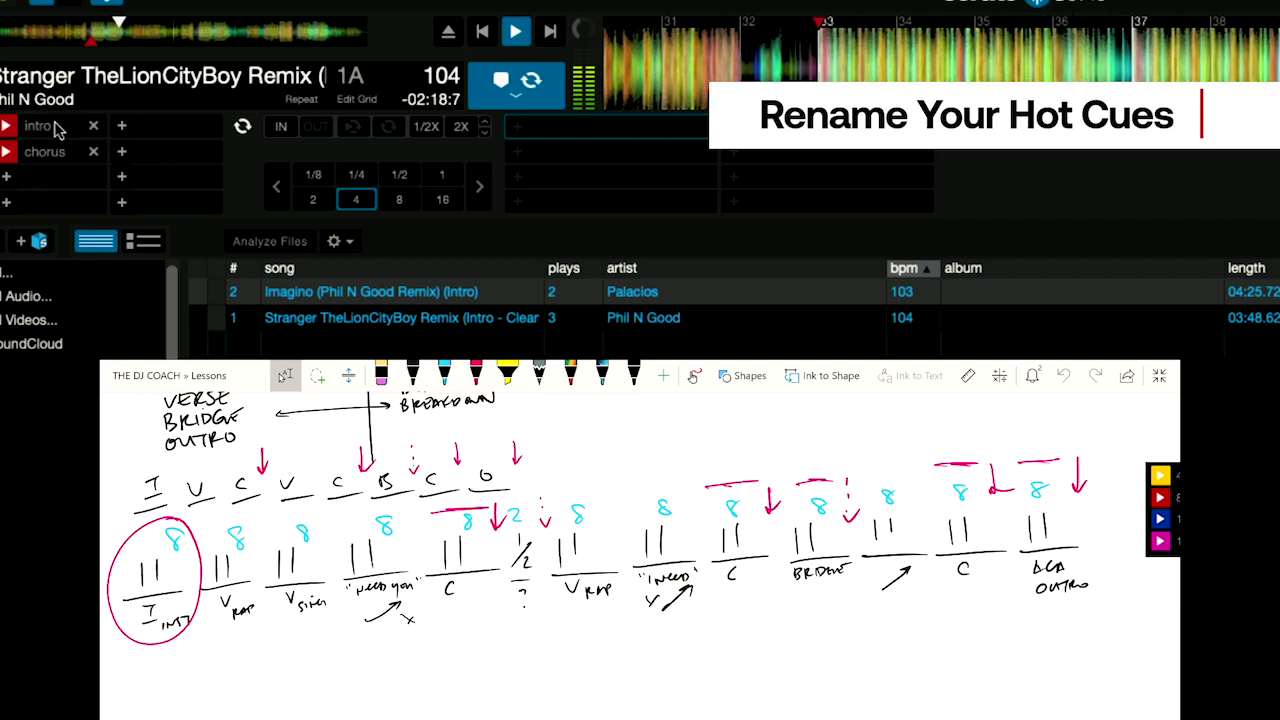
click(10, 181)
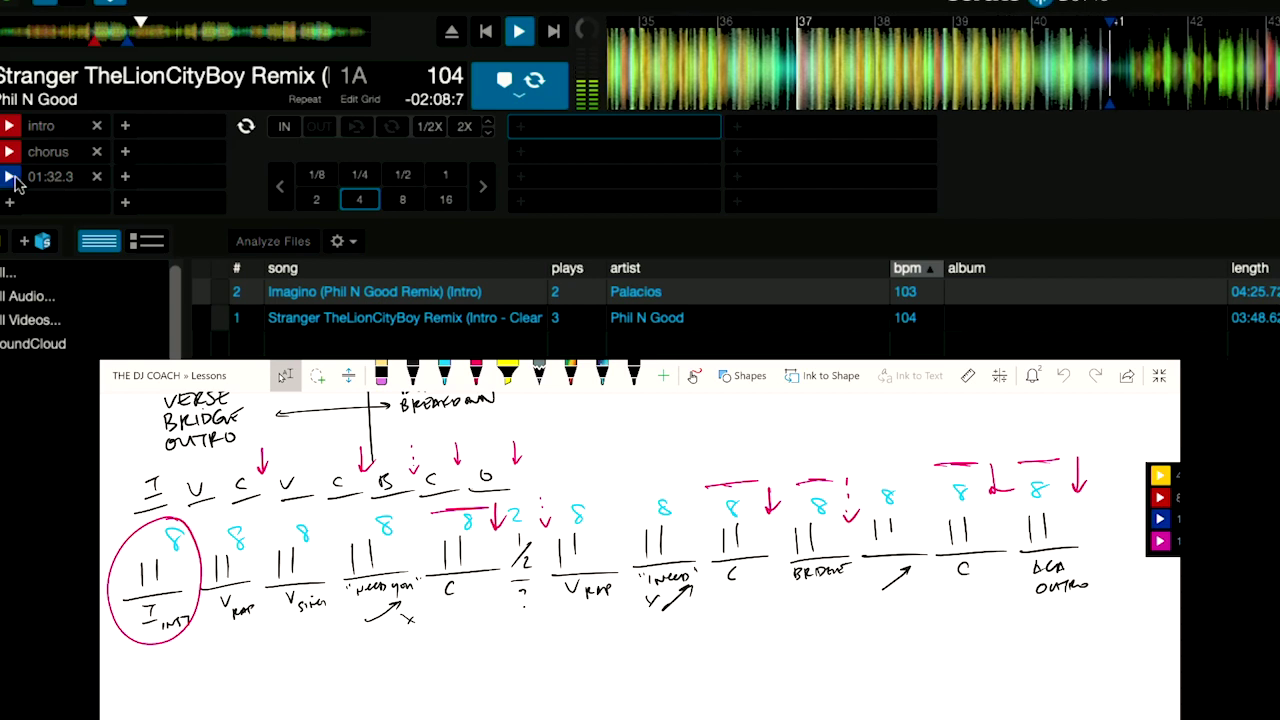
right_click(13, 178)
Make hot cue 3 purple and move the playhead ahead to about 02:13.9.
click(80, 250)
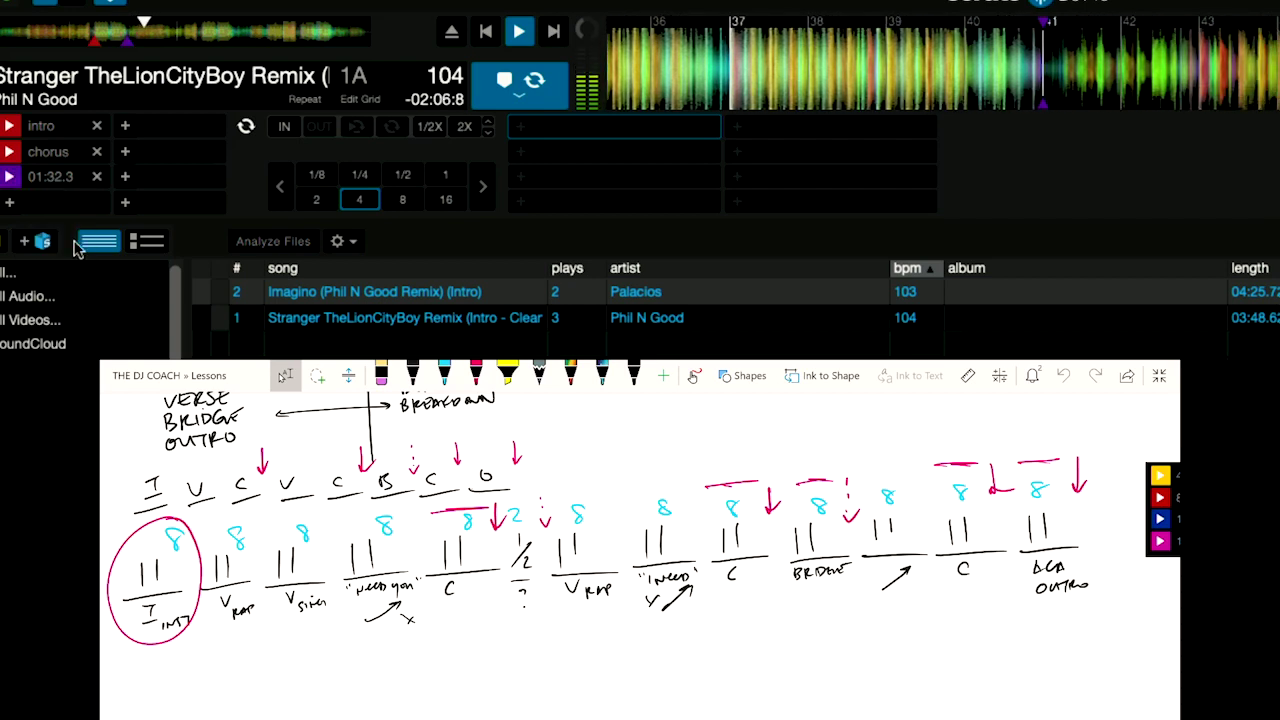
click(188, 36)
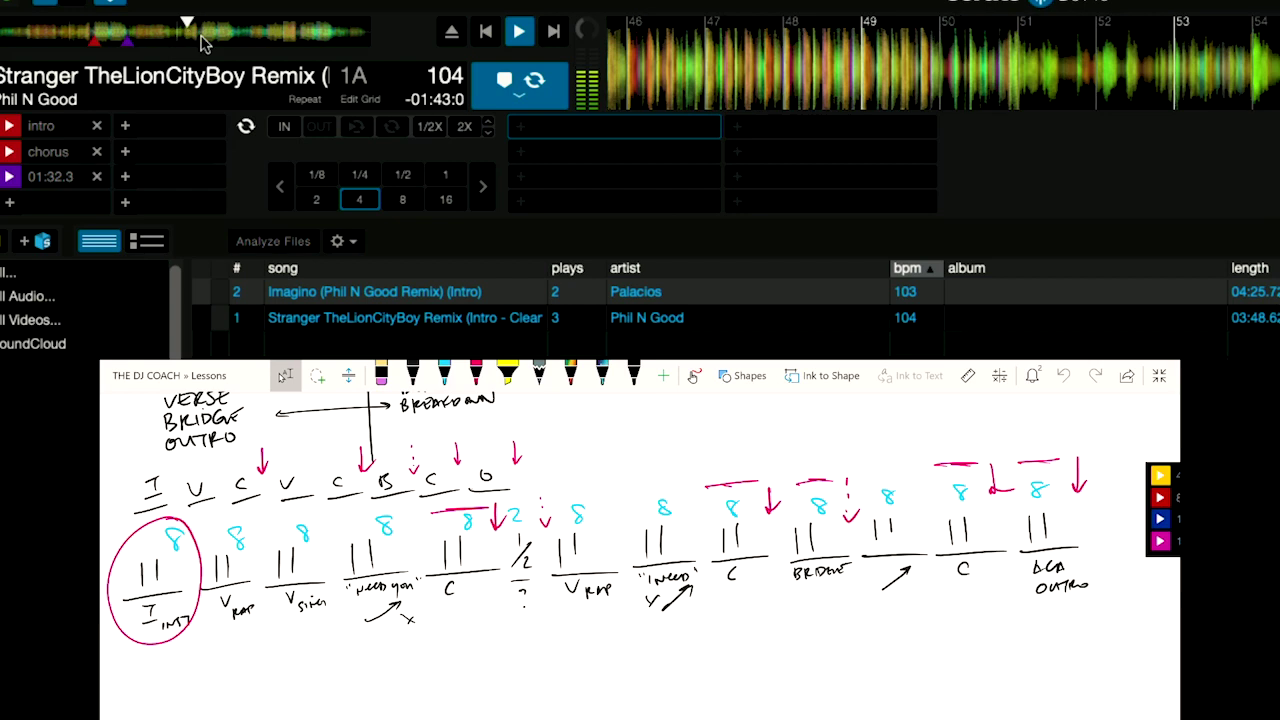
click(197, 40)
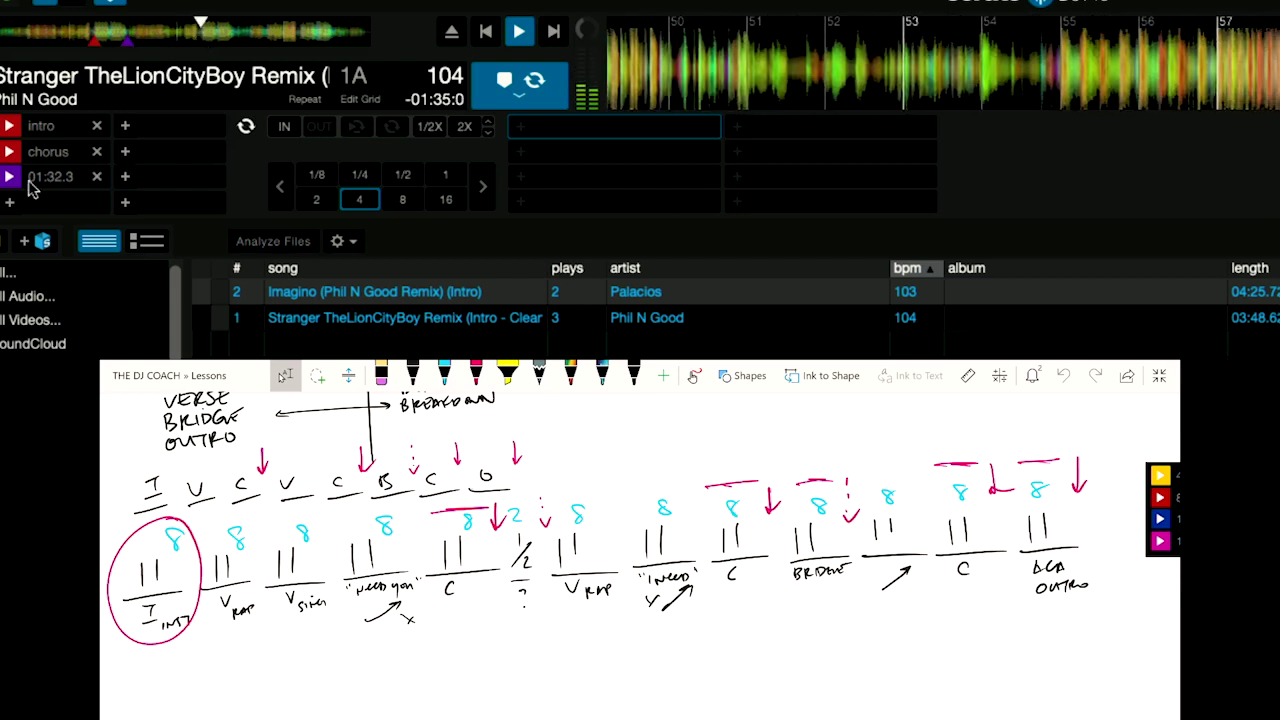
click(197, 40)
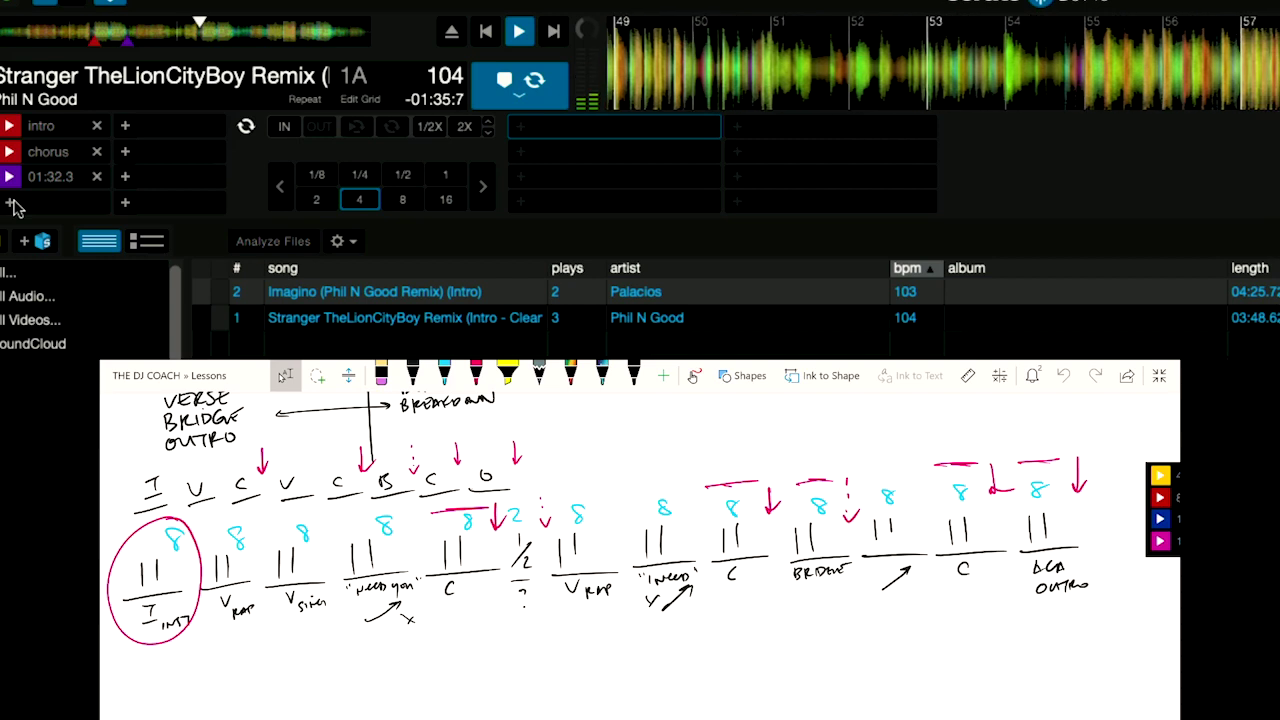
Add a fourth hot cue at 02:13.9, colour it red and name it 'chorus'.
click(14, 206)
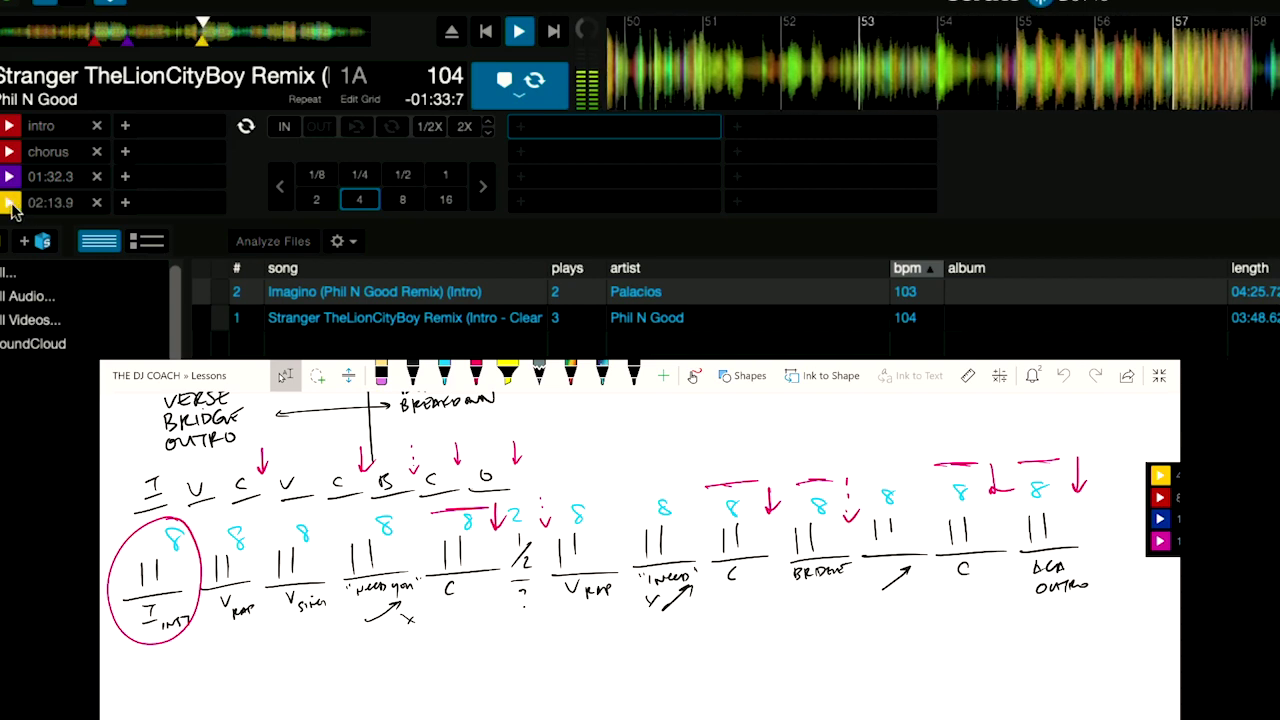
right_click(12, 207)
click(26, 213)
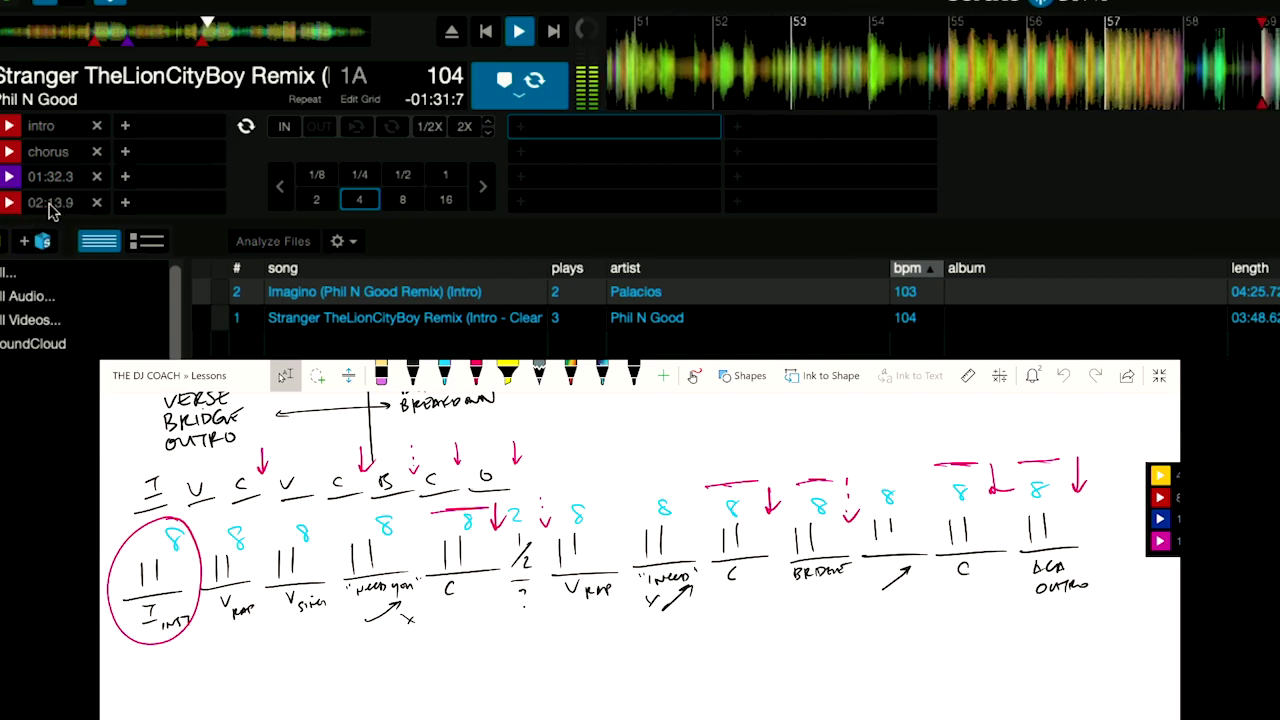
double_click(52, 206)
text(chorrs)
key(BackSpace)
key(BackSpace)
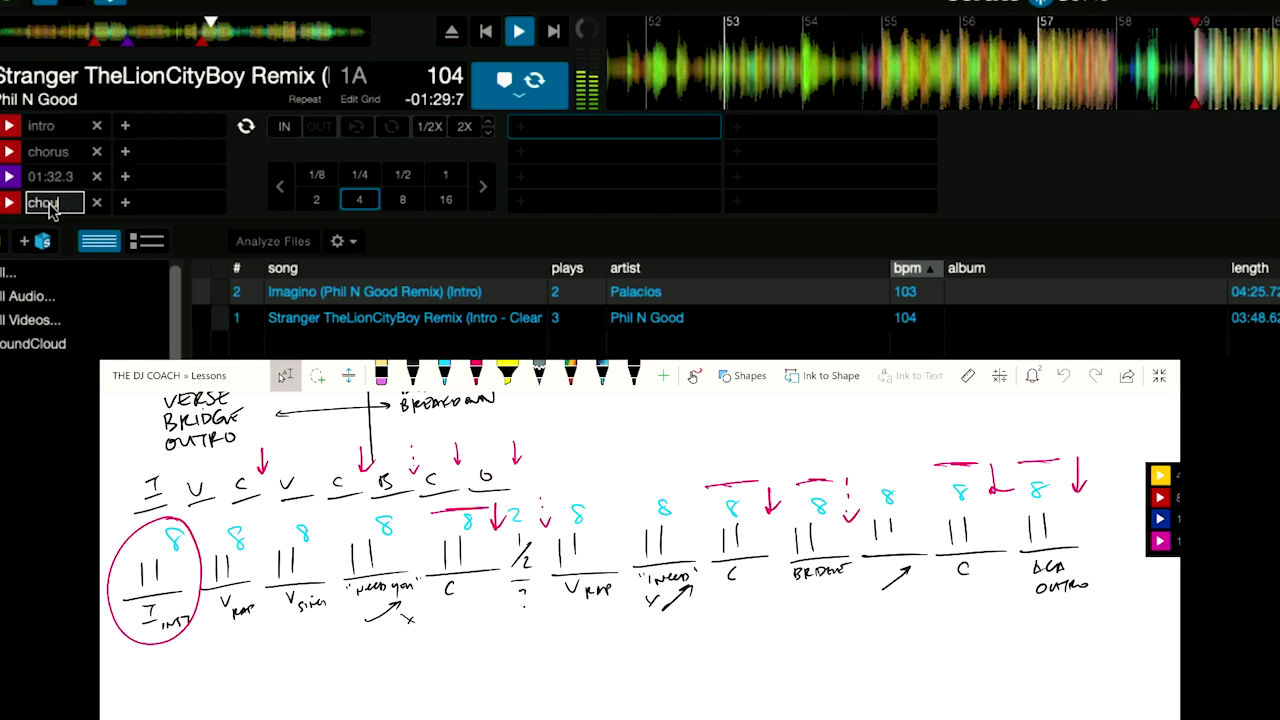
text(us)
key(Return)
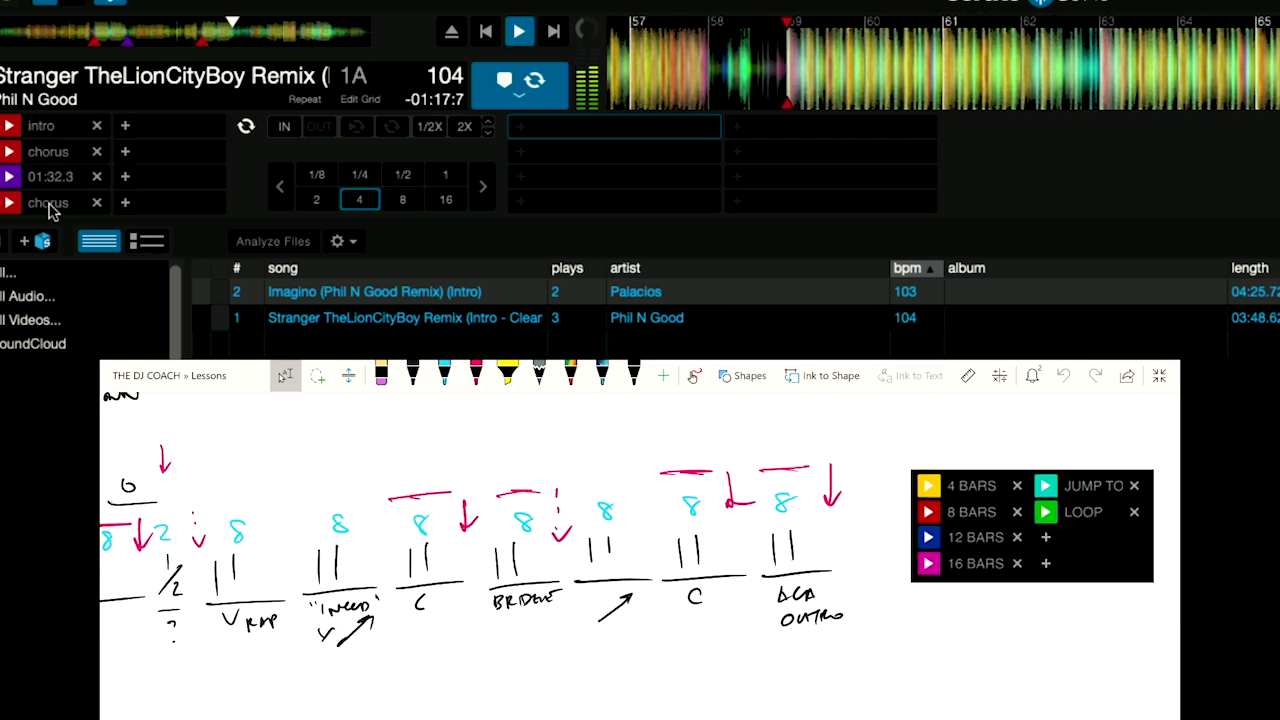
Add a fifth hot cue at 02:32.4, colour it red and name it 'bridge'.
click(172, 126)
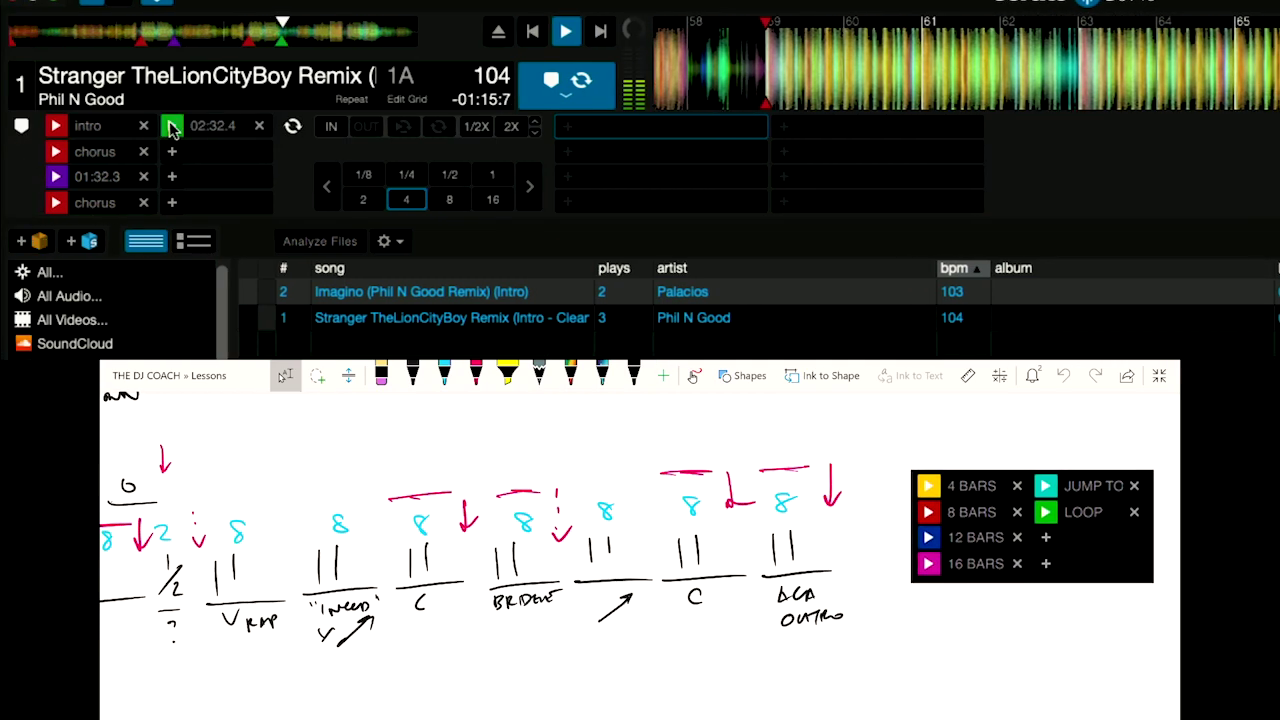
right_click(173, 133)
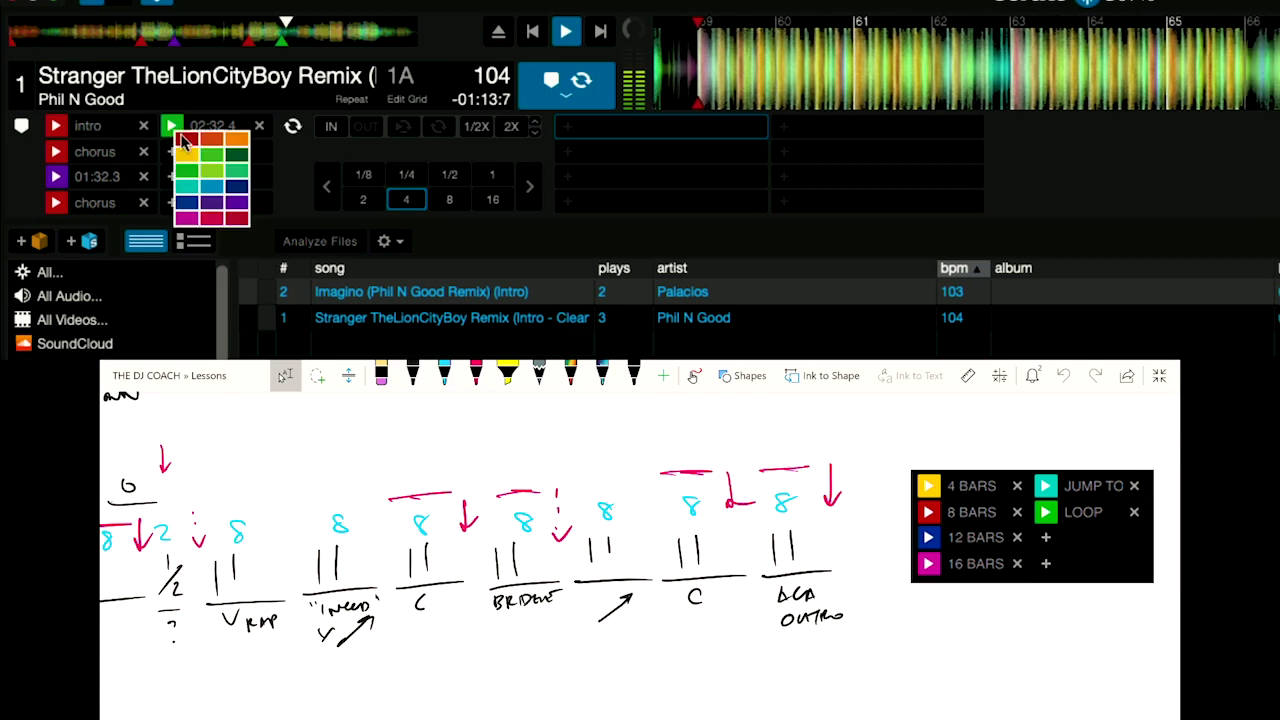
click(184, 145)
double_click(216, 130)
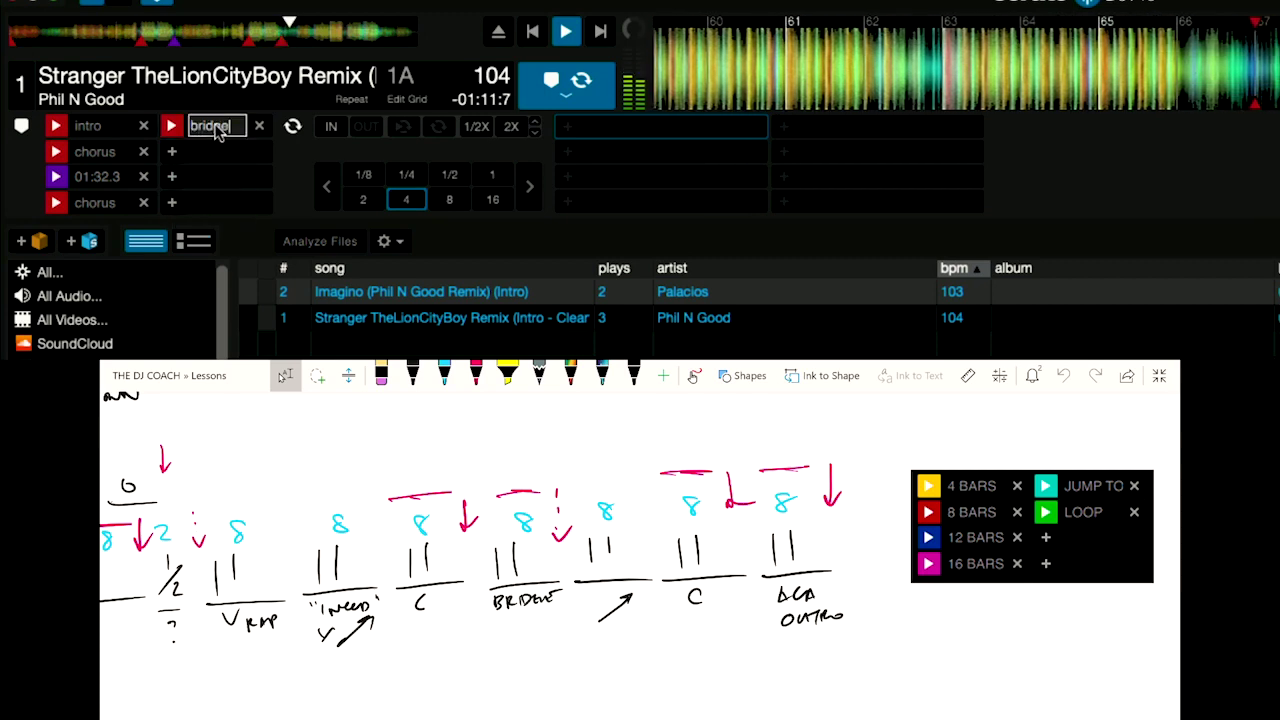
text(bridge)
key(Return)
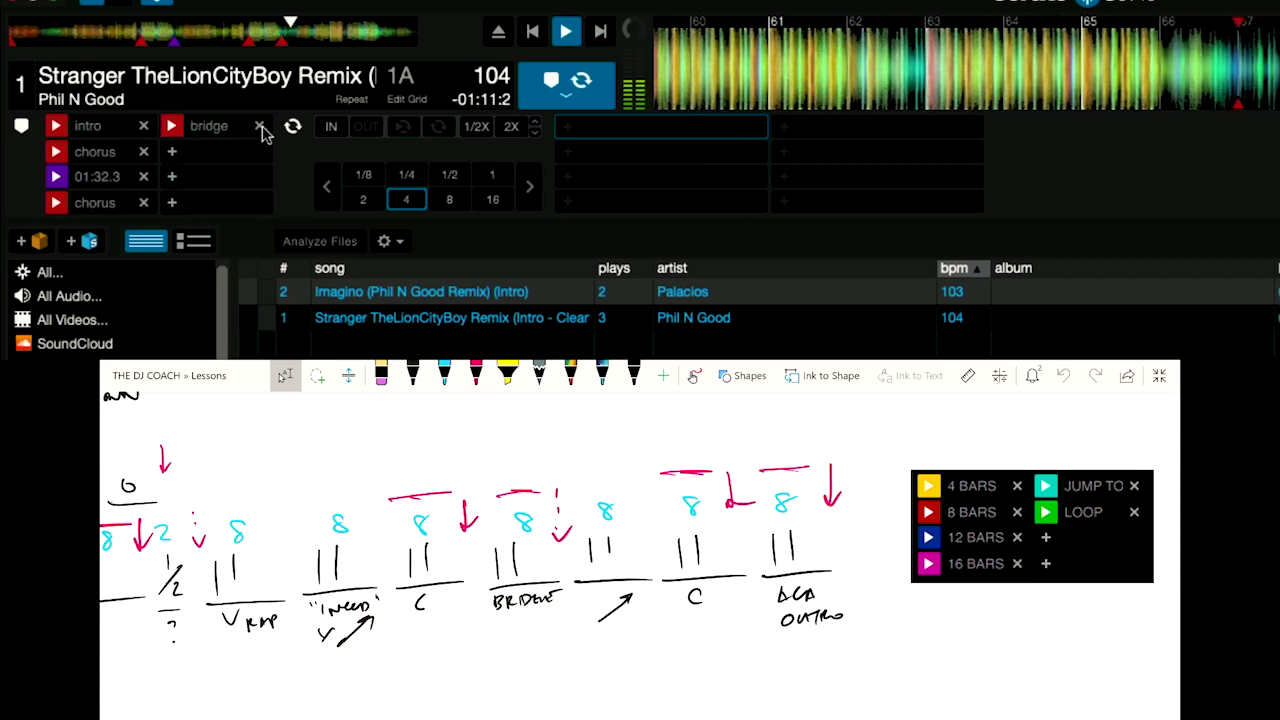
Rename the purple third hot cue to '2 bar'.
double_click(114, 178)
text(2 bar)
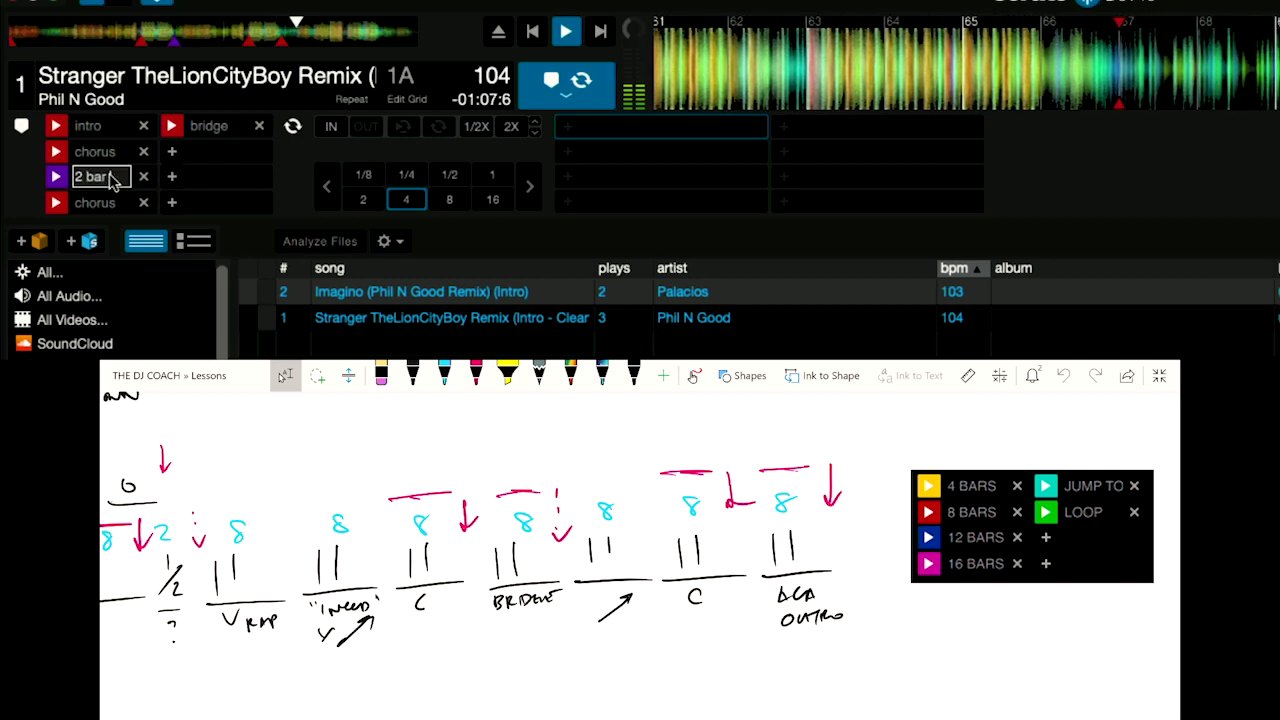
key(Return)
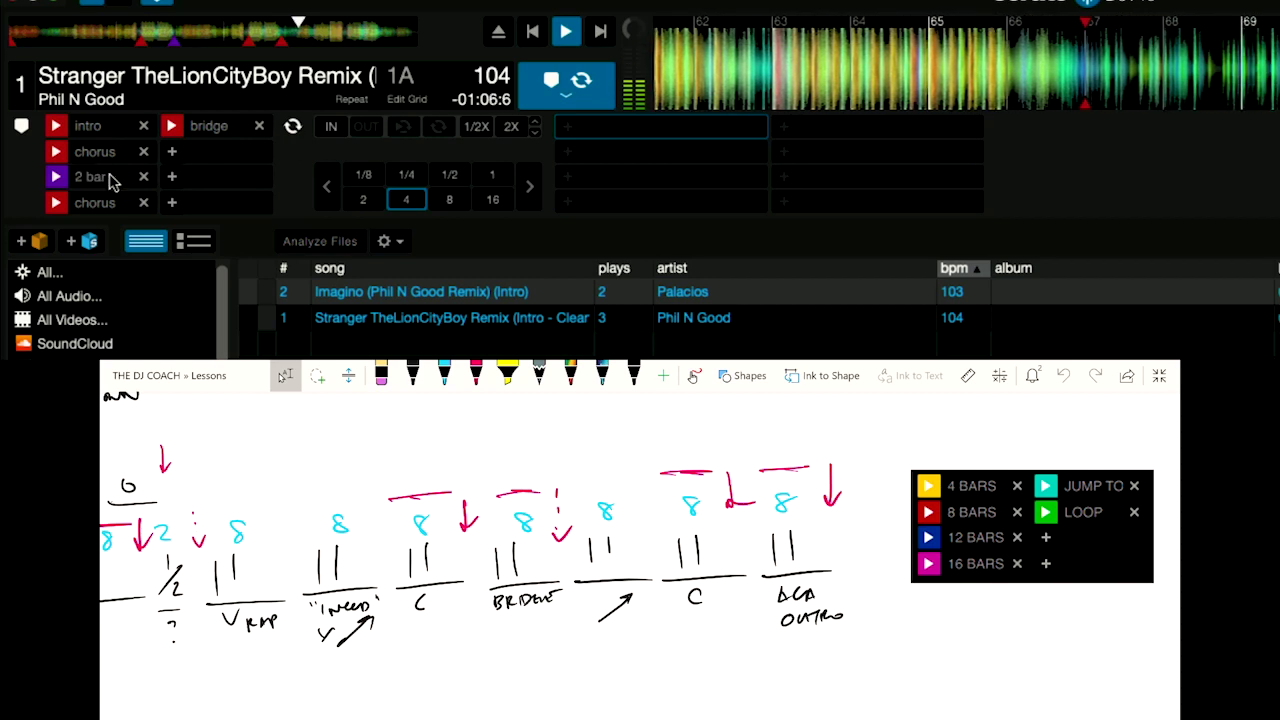
click(316, 40)
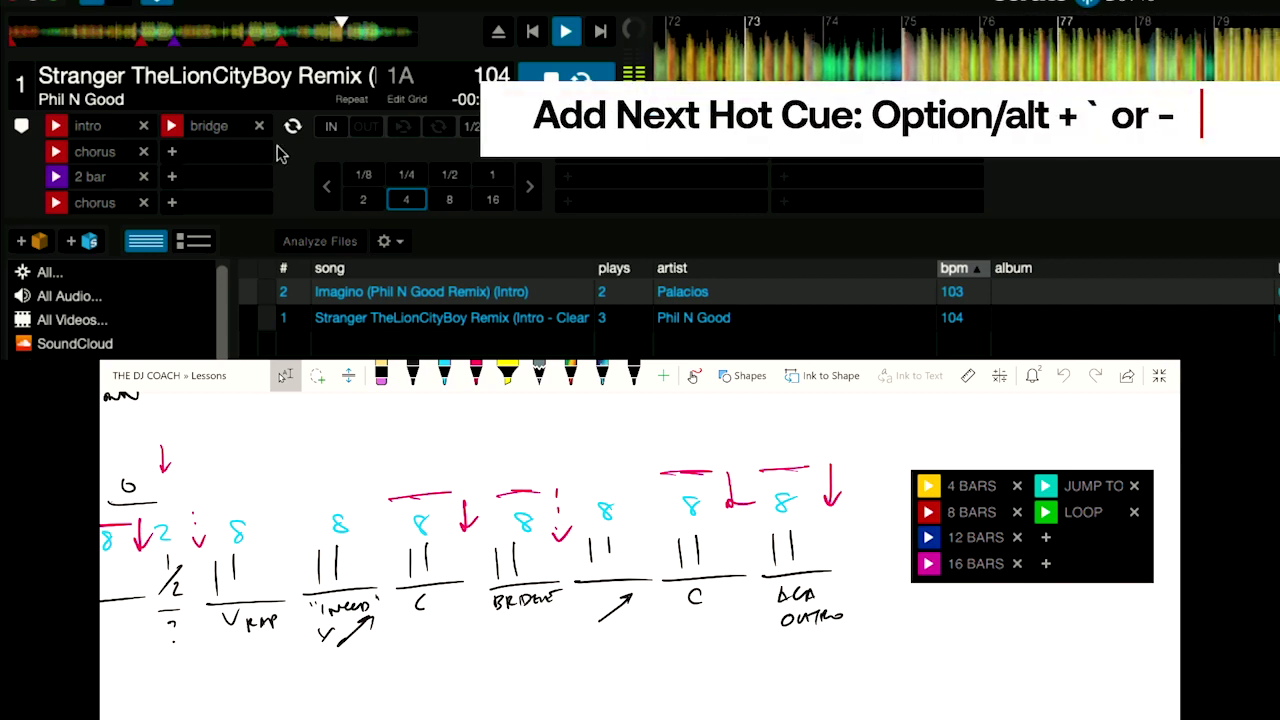
Add a magenta hot cue at 03:09.3 beside the chorus cue and stop playback.
click(173, 152)
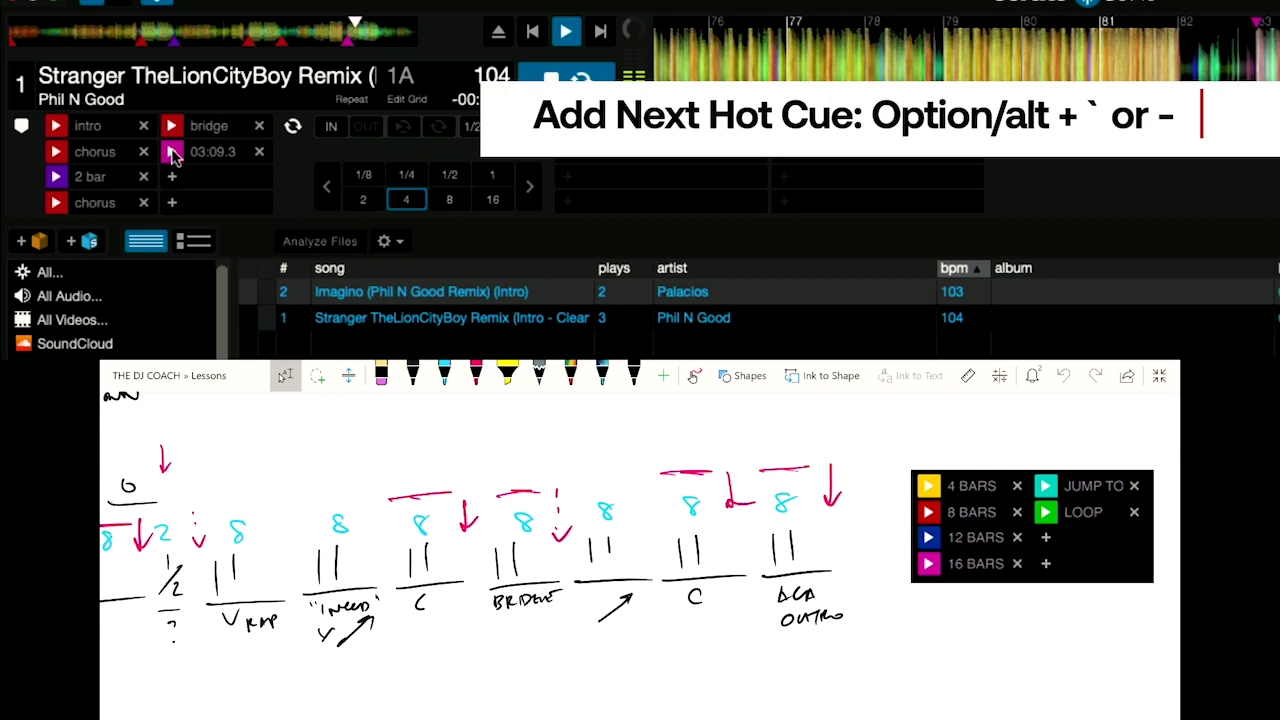
key(space)
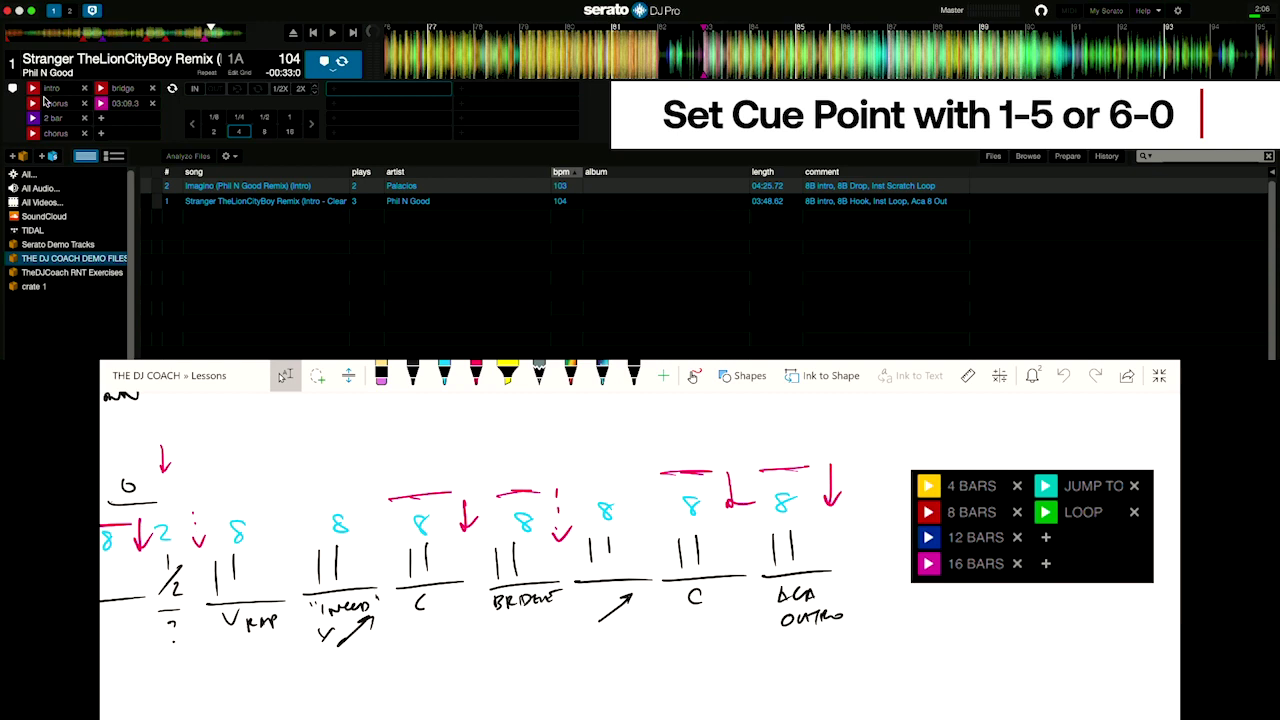
Jump through the chorus and intro hot cues, ending at the bridge cue at 02:32.4.
key(1)
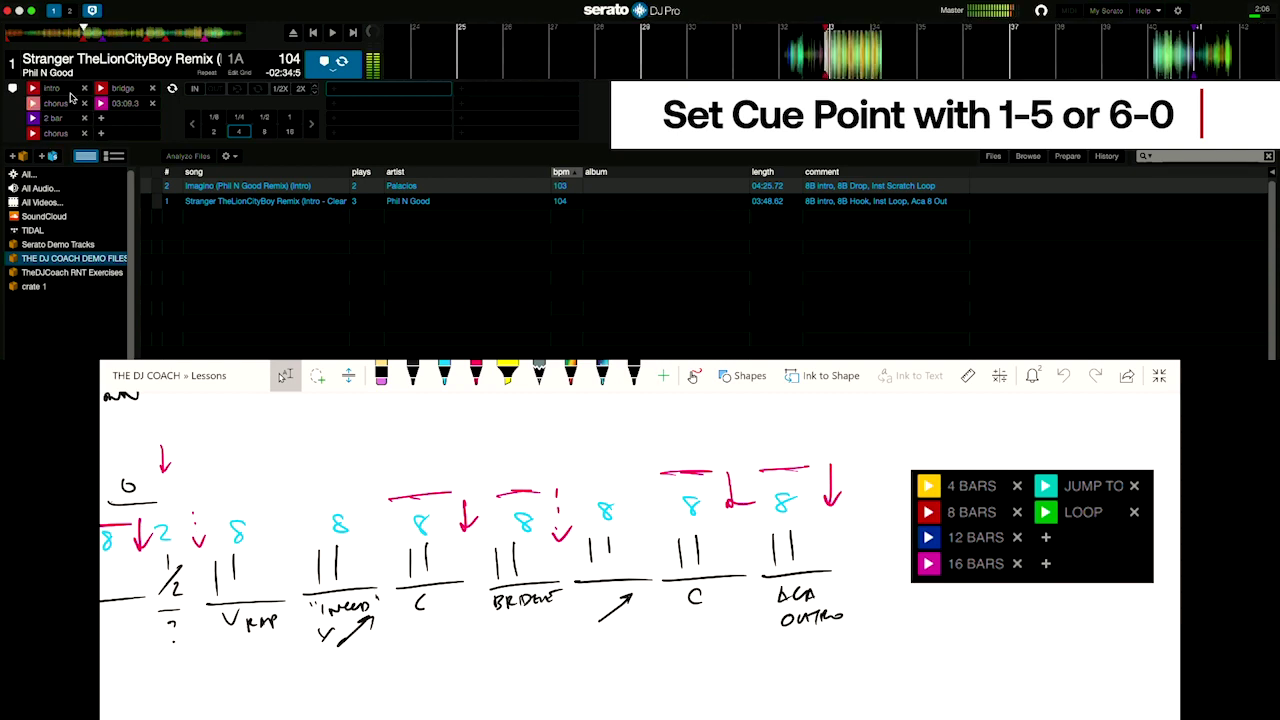
key(1)
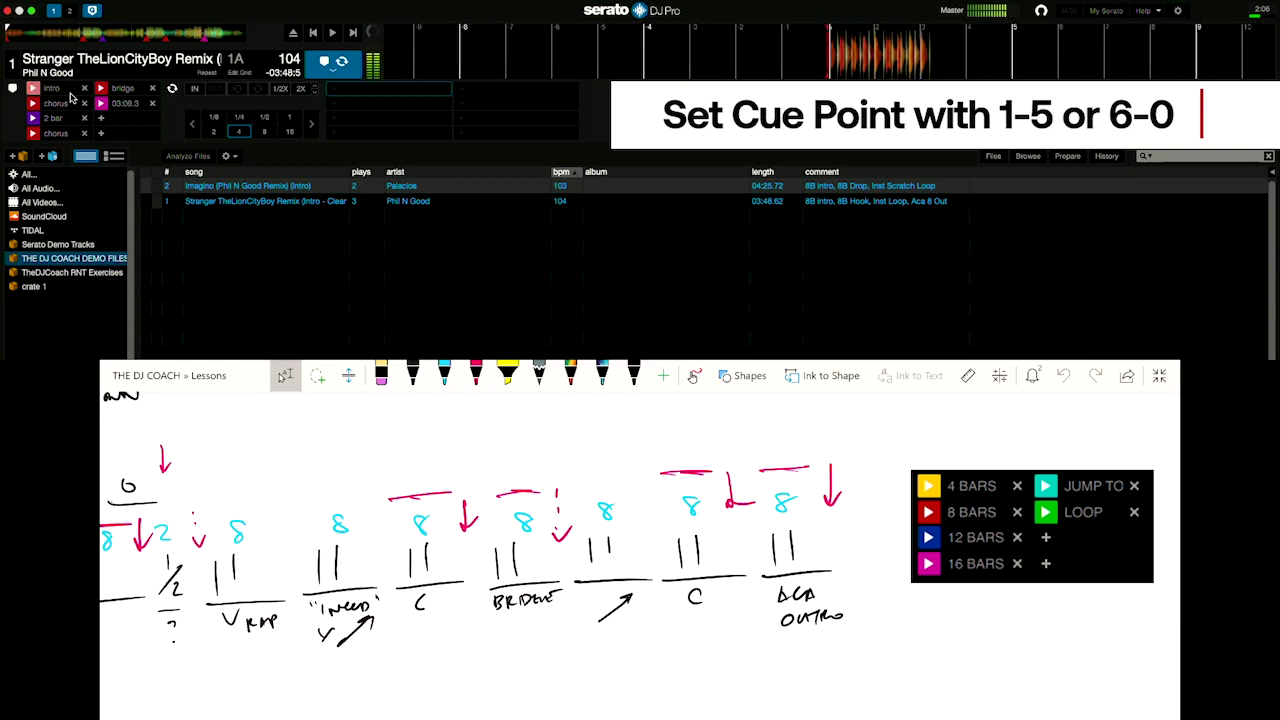
key(5)
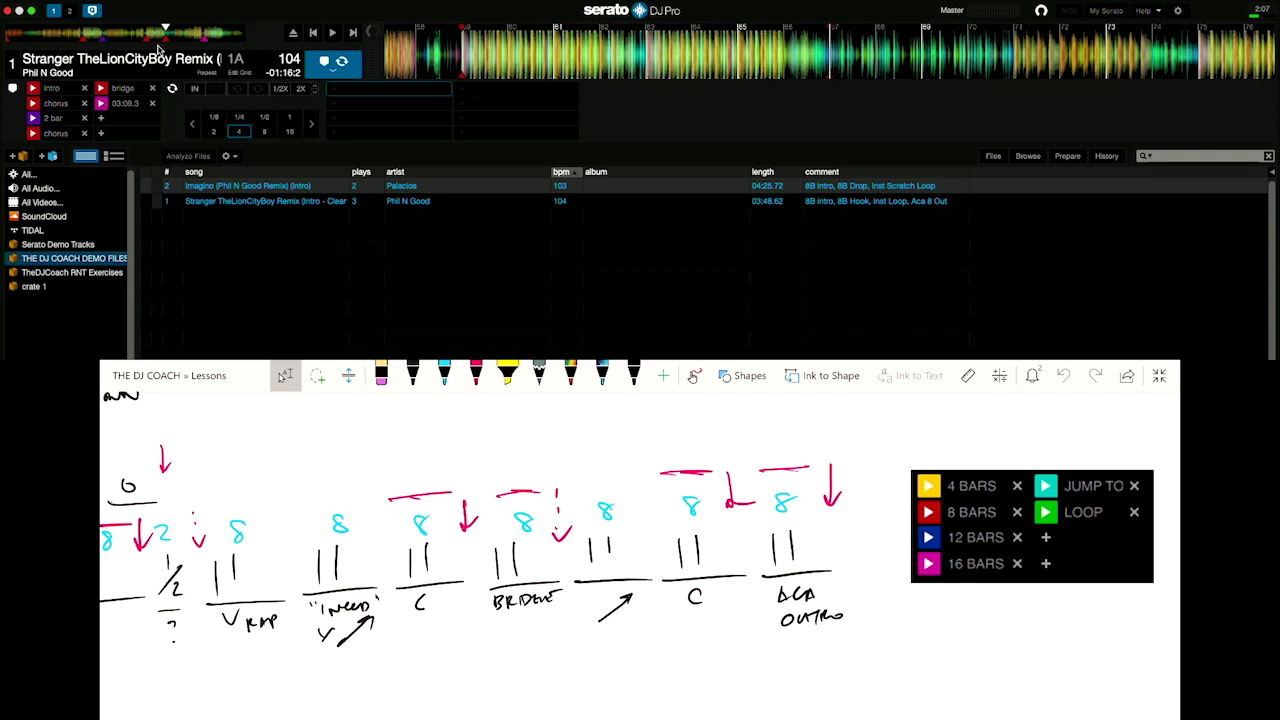
Play near the track's end, colour the 03:09.3 cue red and name it 'chorus'.
key(space)
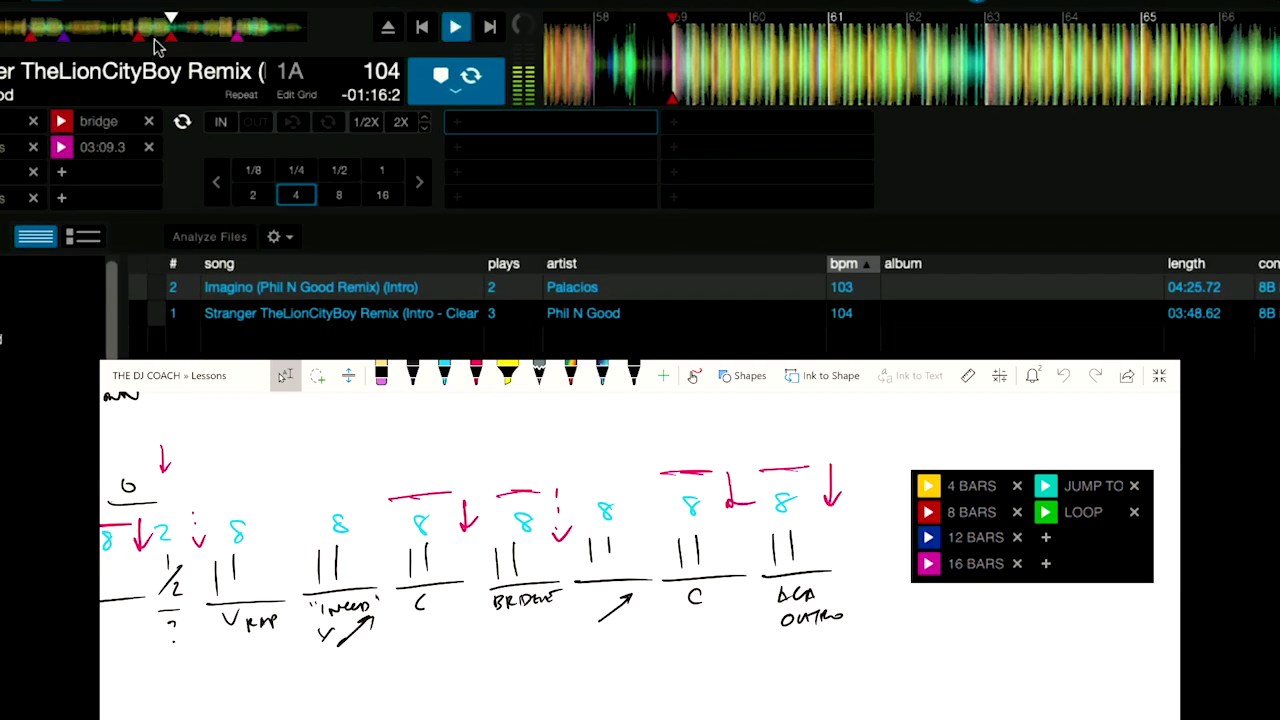
click(235, 30)
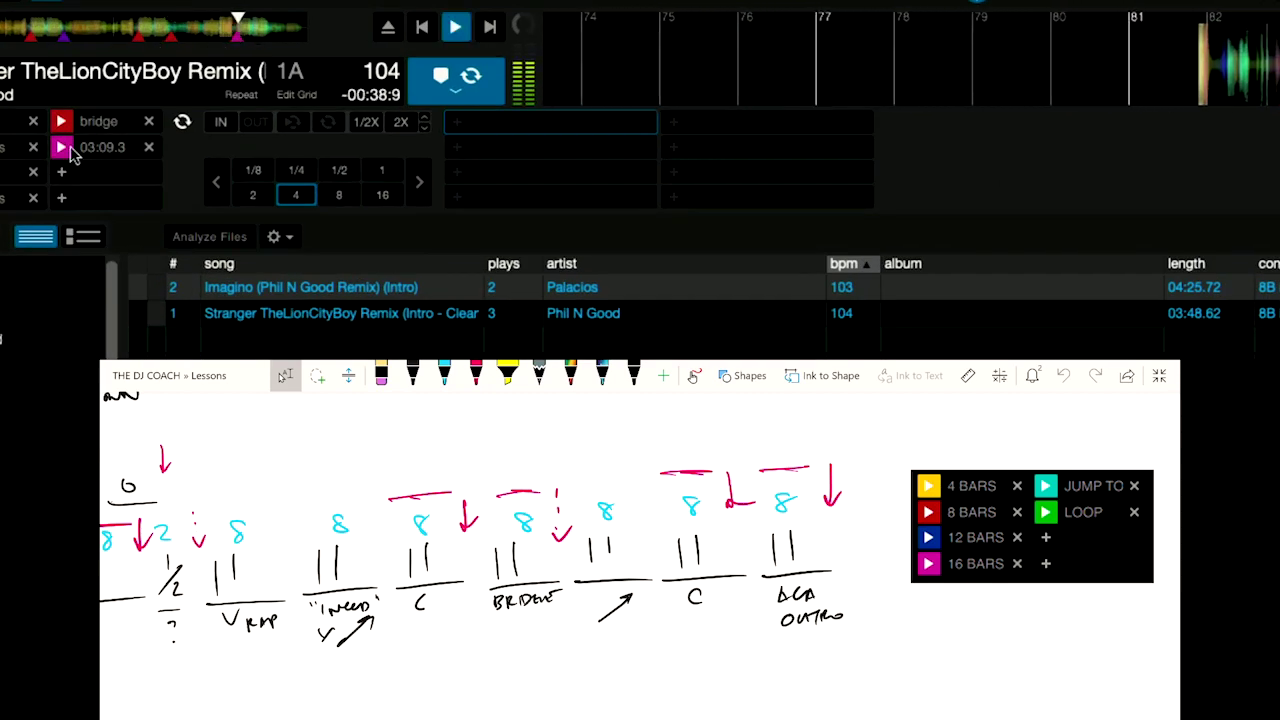
click(63, 150)
click(76, 163)
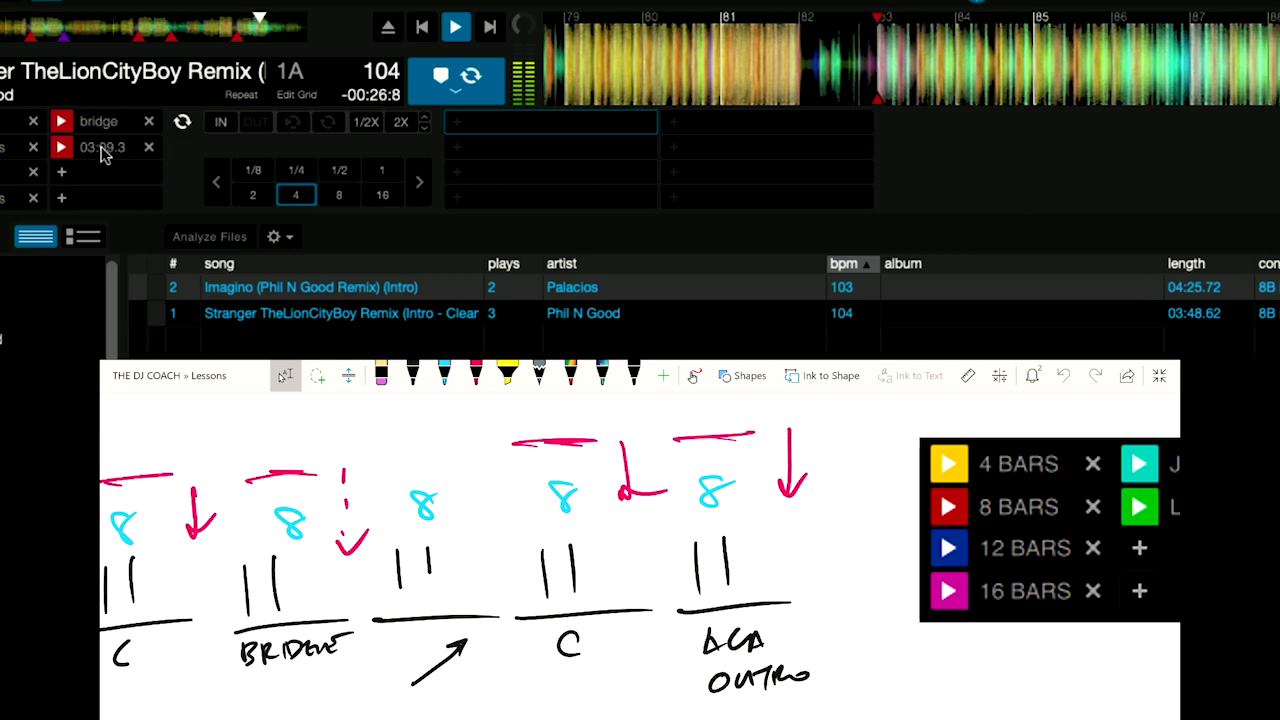
double_click(102, 148)
text(chorus)
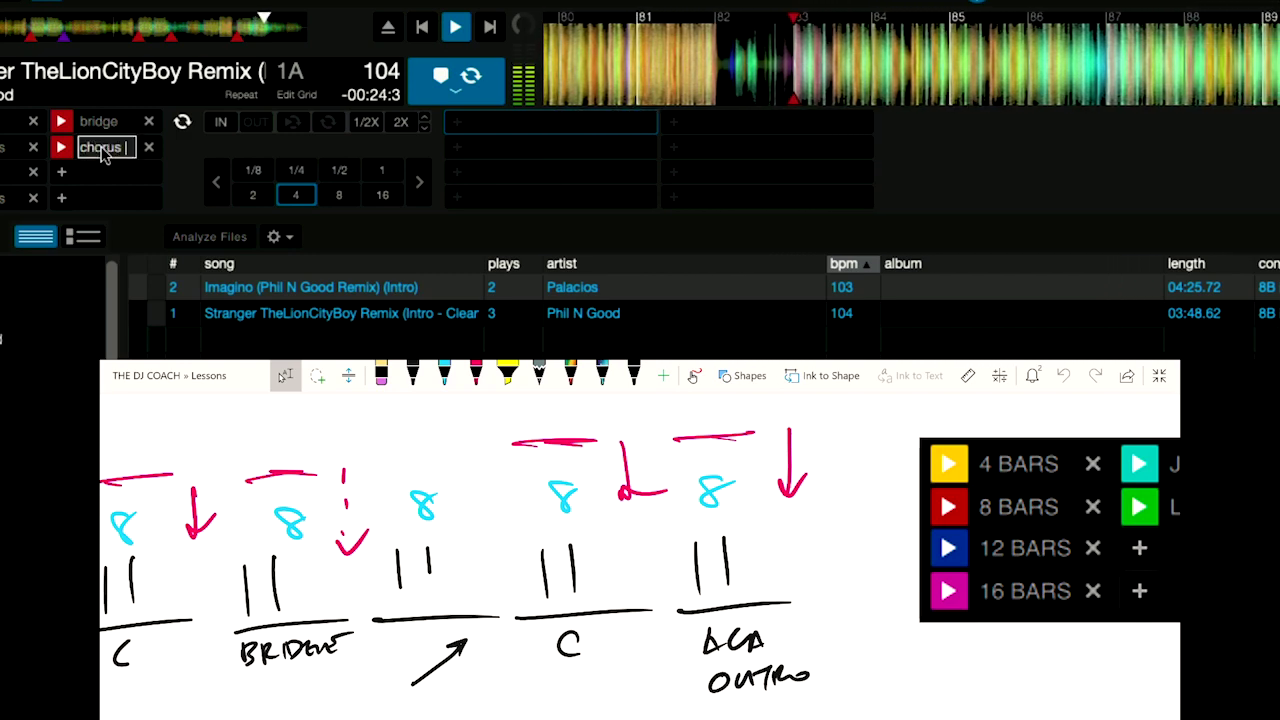
key(Return)
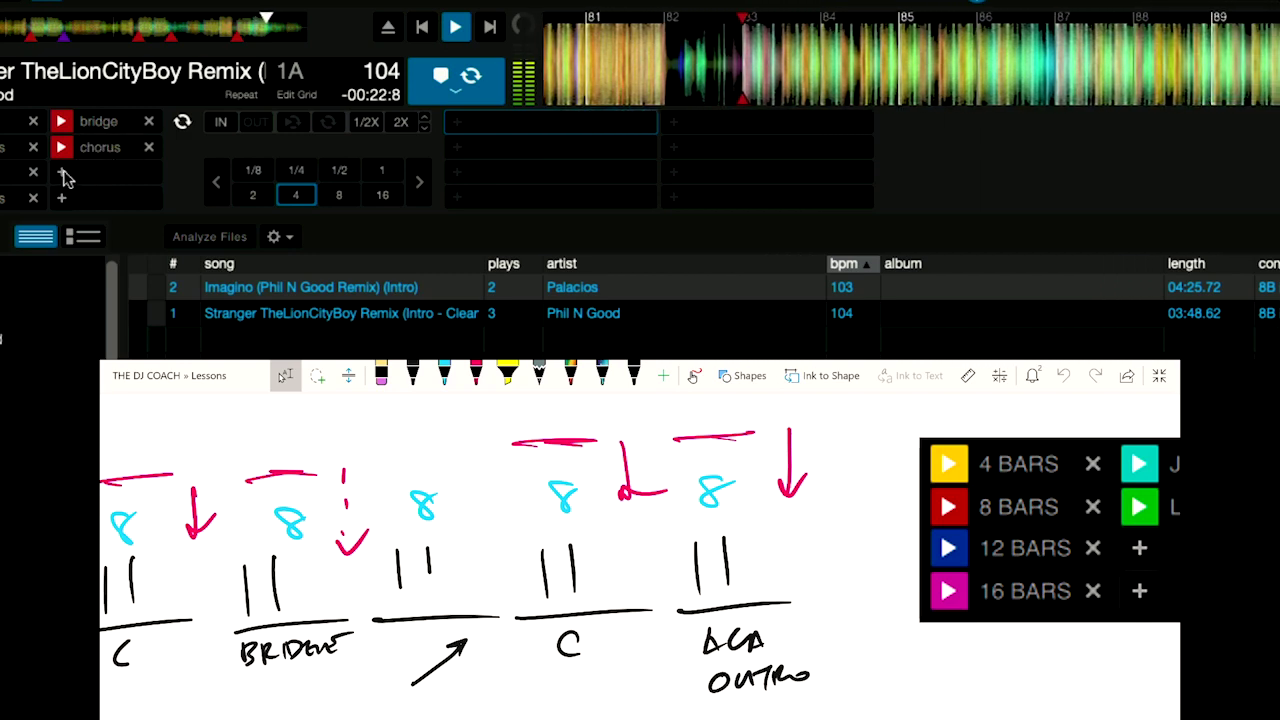
Add a red 'ACA out' cue at 03:27.7, then recolour the chorus cue magenta.
click(65, 177)
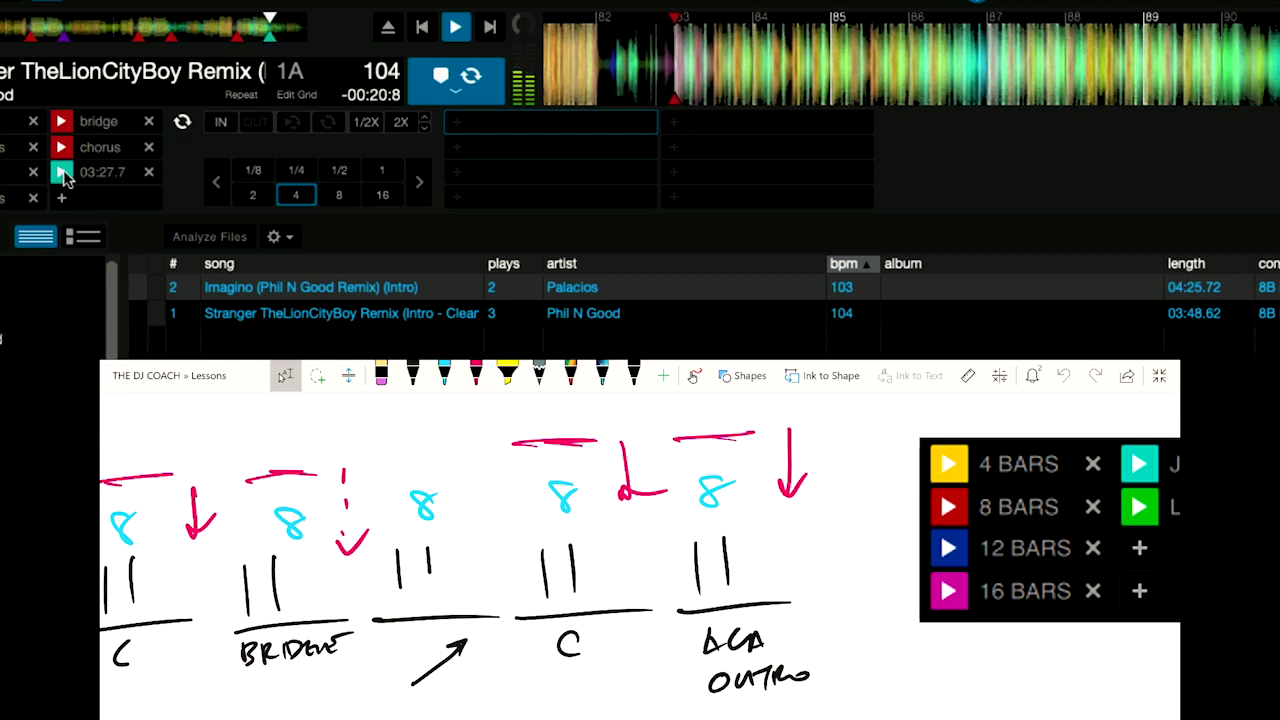
click(62, 177)
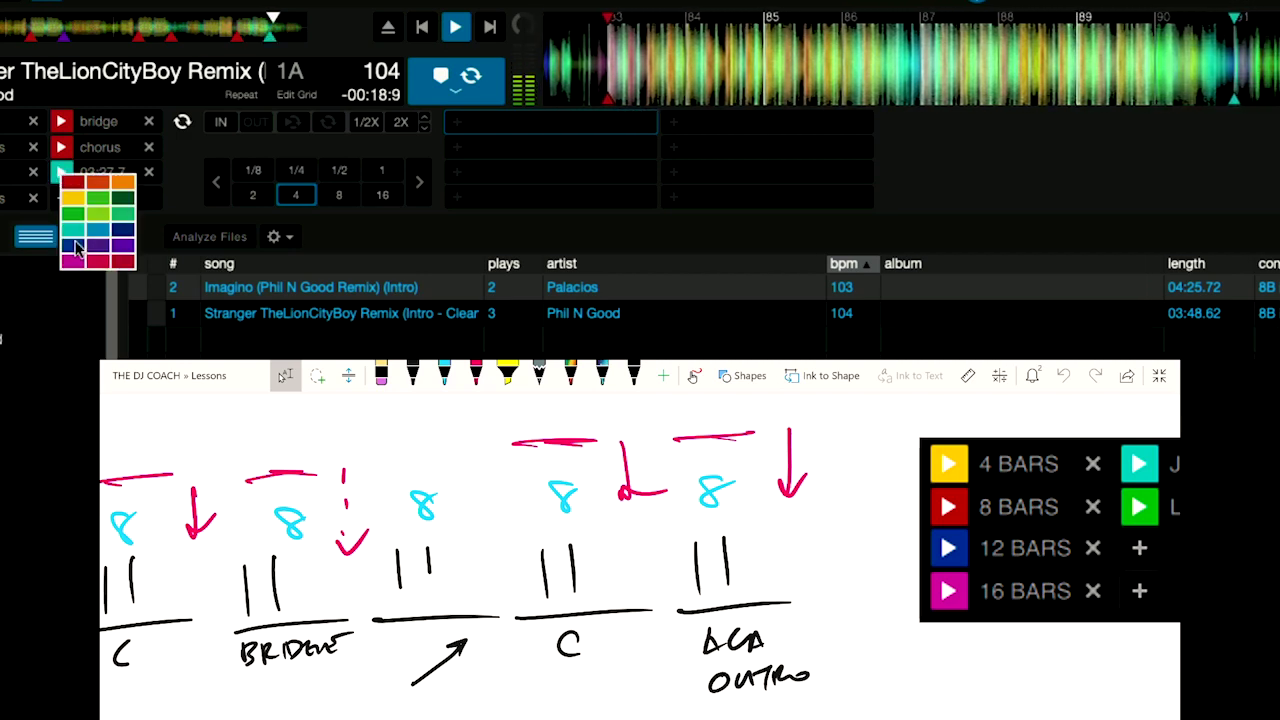
click(73, 183)
double_click(100, 173)
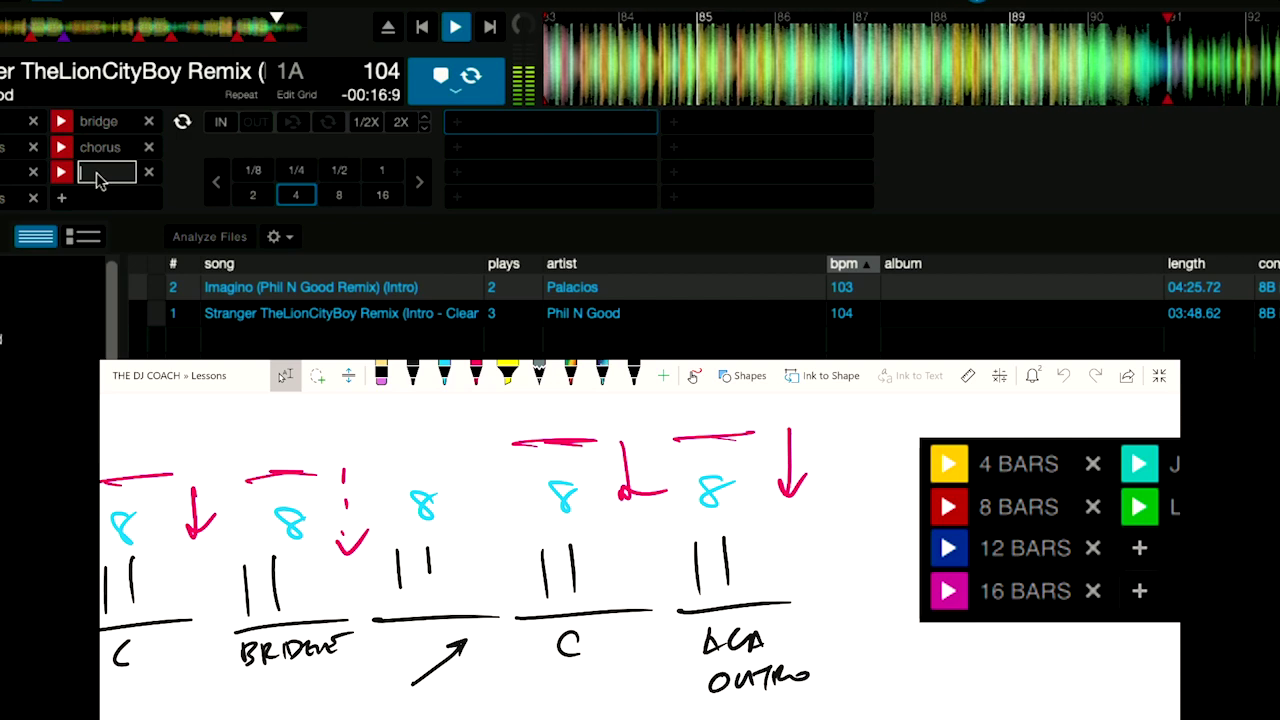
text(ACA out)
key(Return)
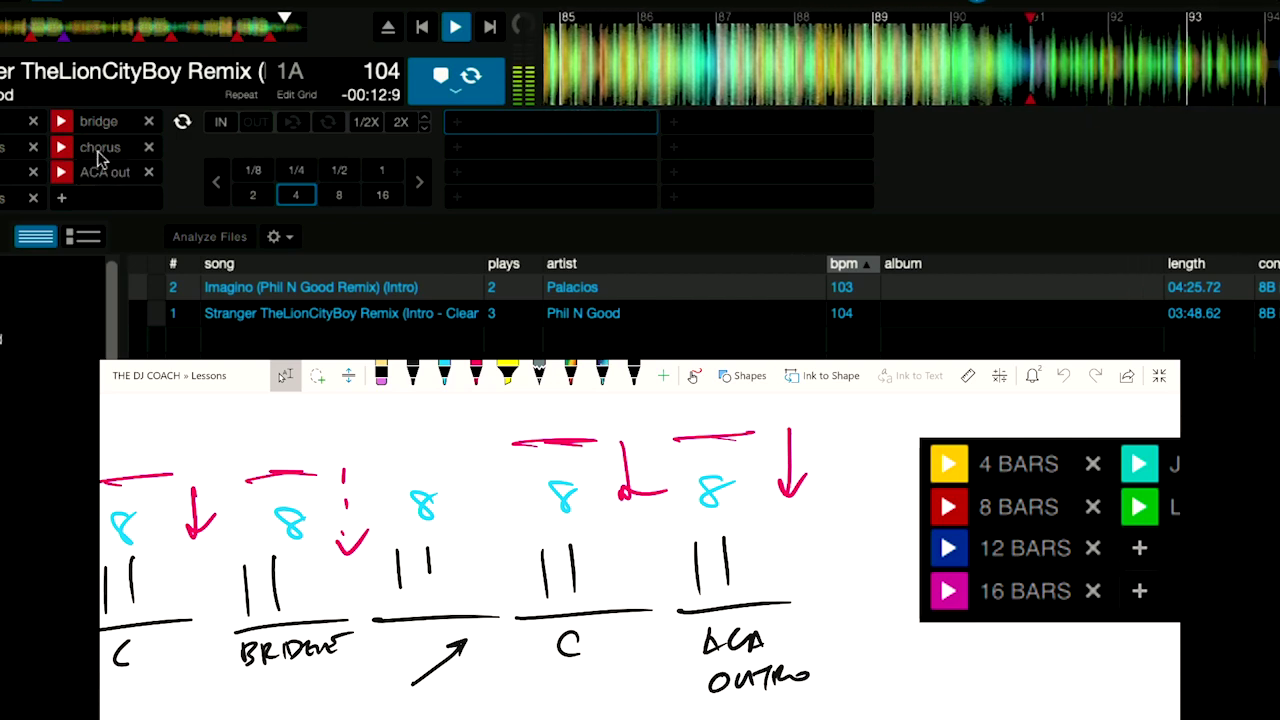
click(64, 150)
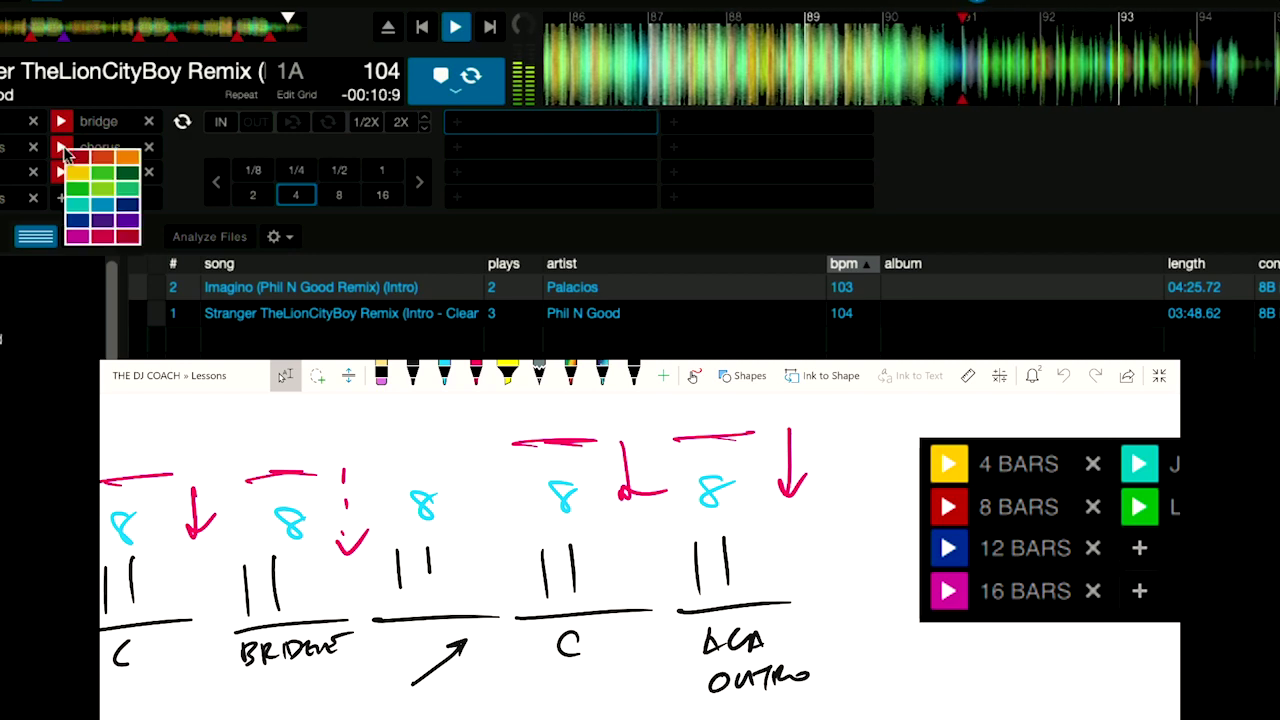
click(78, 234)
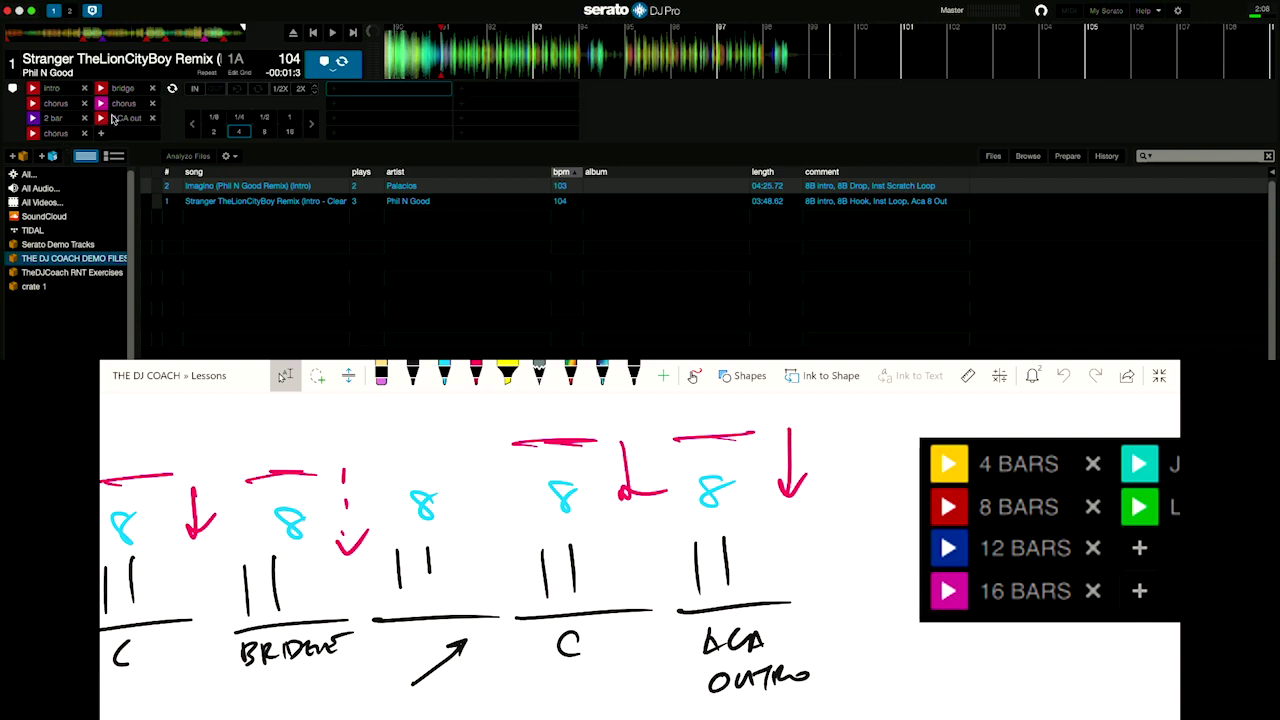
Return deck 1 to the purple 2 bar hot cue, leaving 02:16.2 remaining.
click(32, 119)
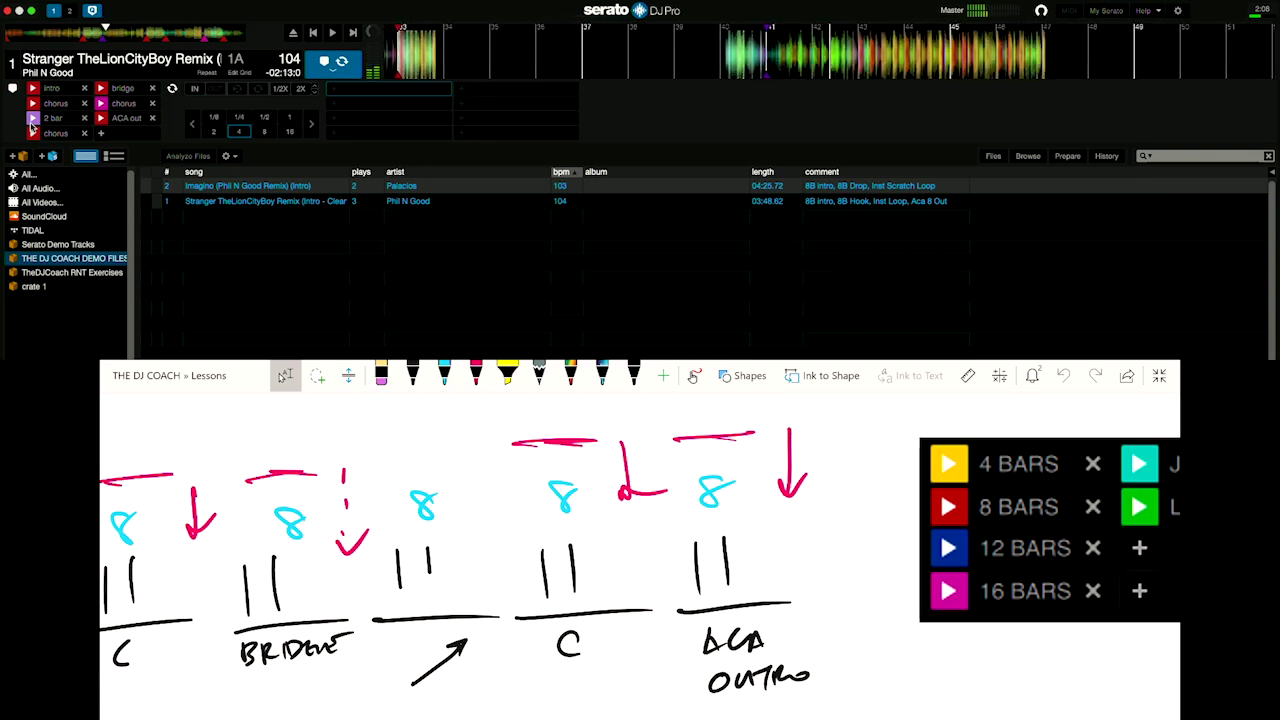
click(32, 119)
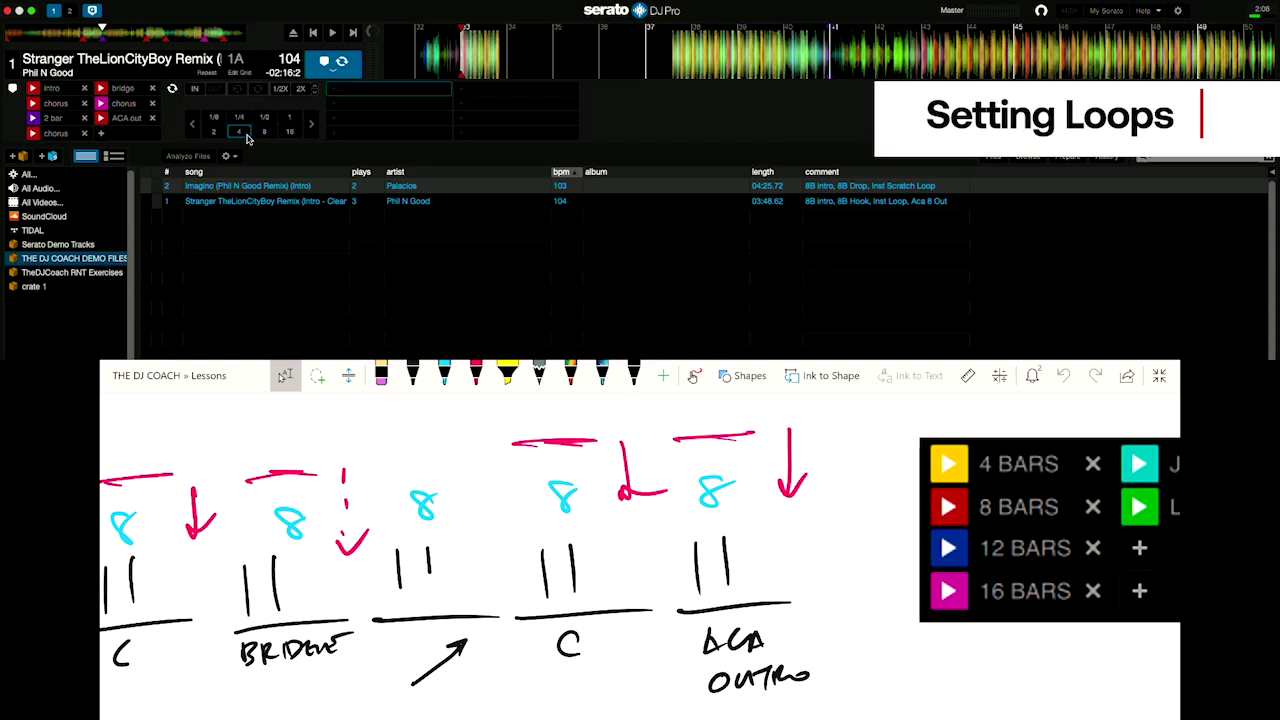
Set an 8-beat auto loop at the 2 bar cue and play the looped section.
click(276, 128)
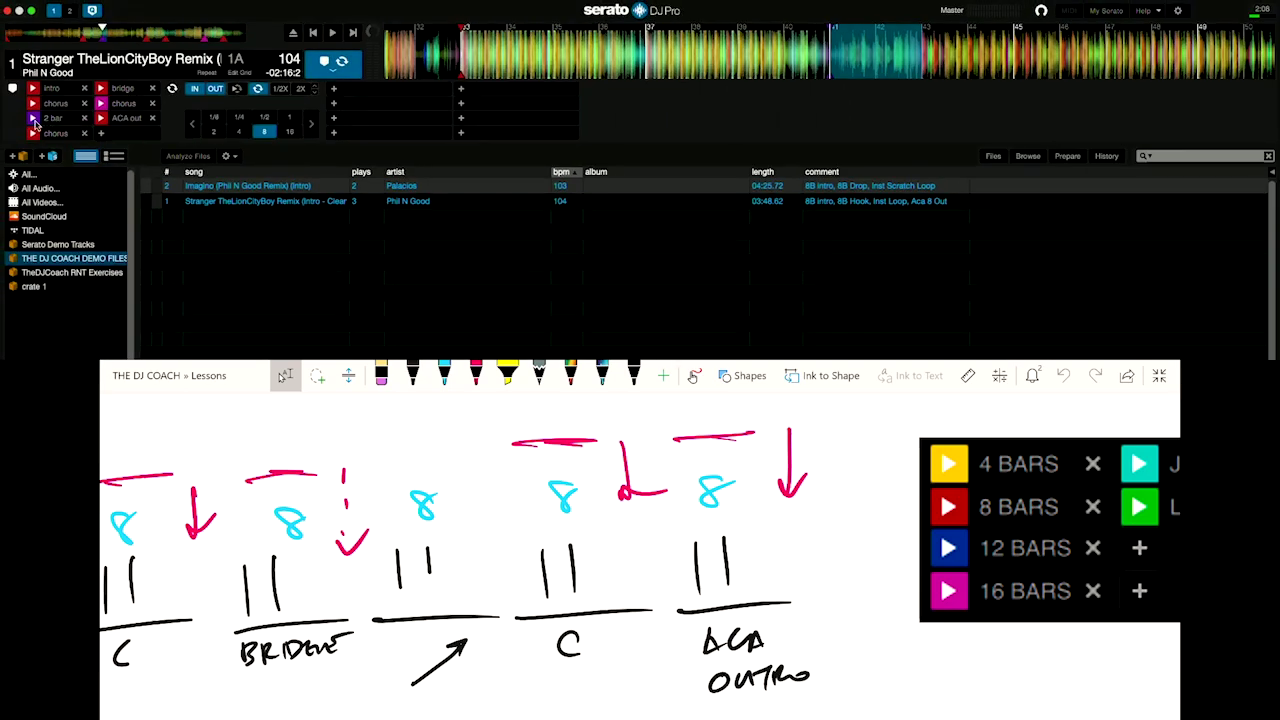
click(35, 122)
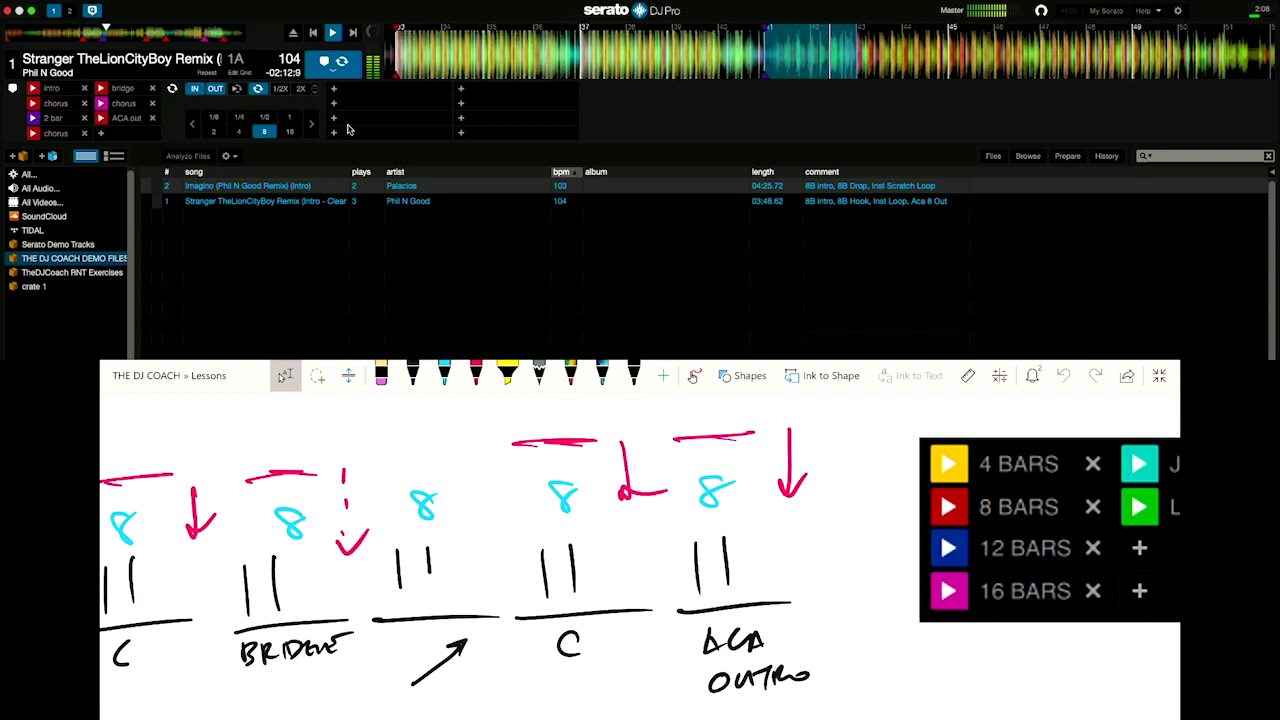
click(40, 123)
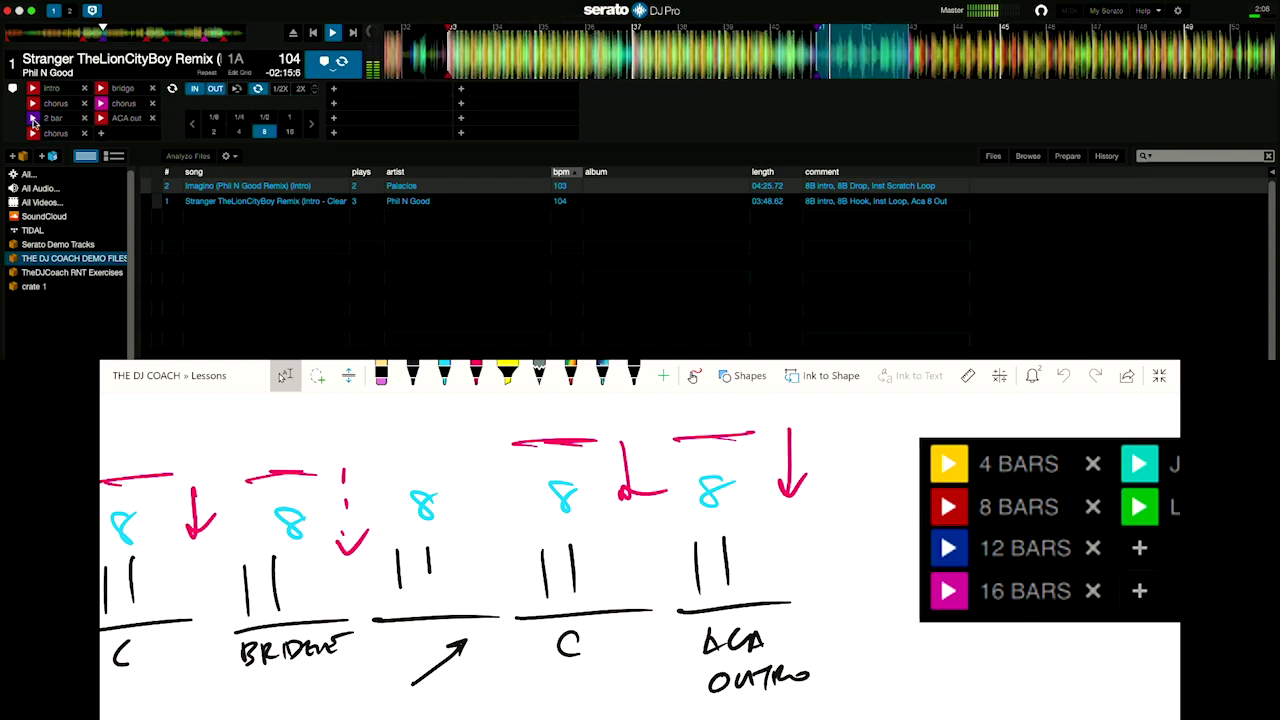
Colour the 2 bar cue green, replay from it, then stop playback.
click(32, 120)
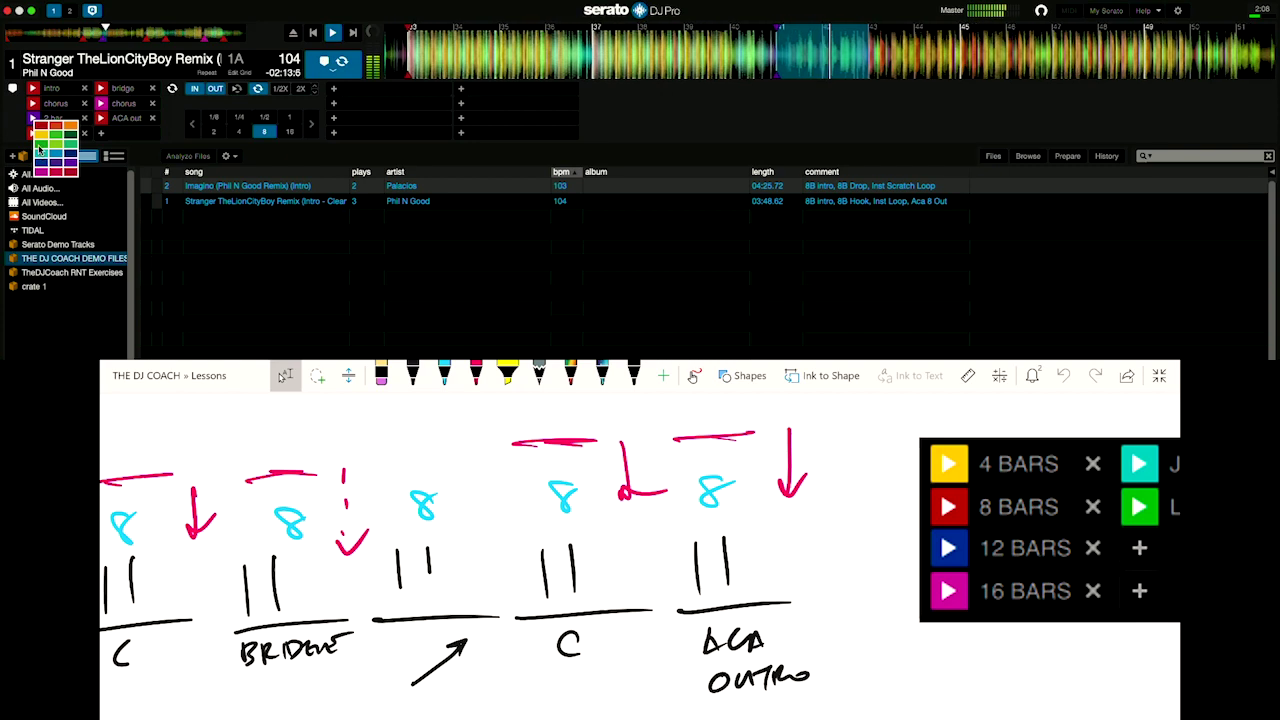
click(40, 150)
click(63, 123)
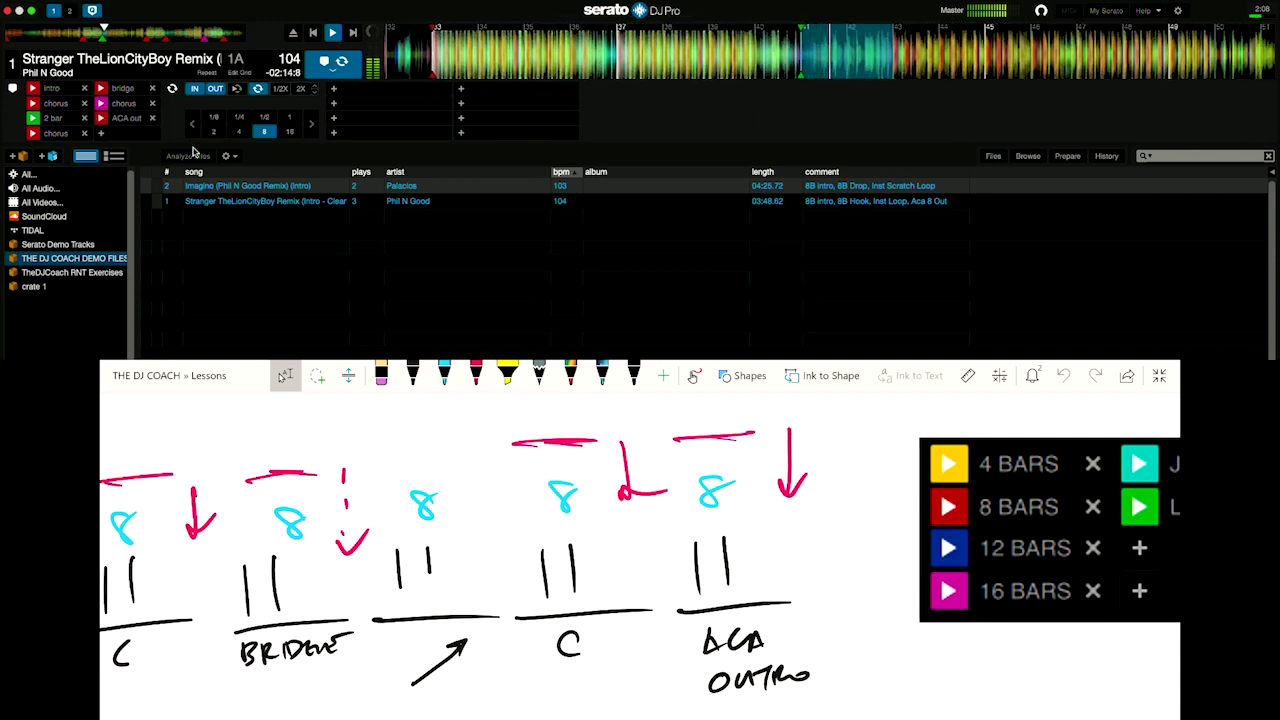
key(space)
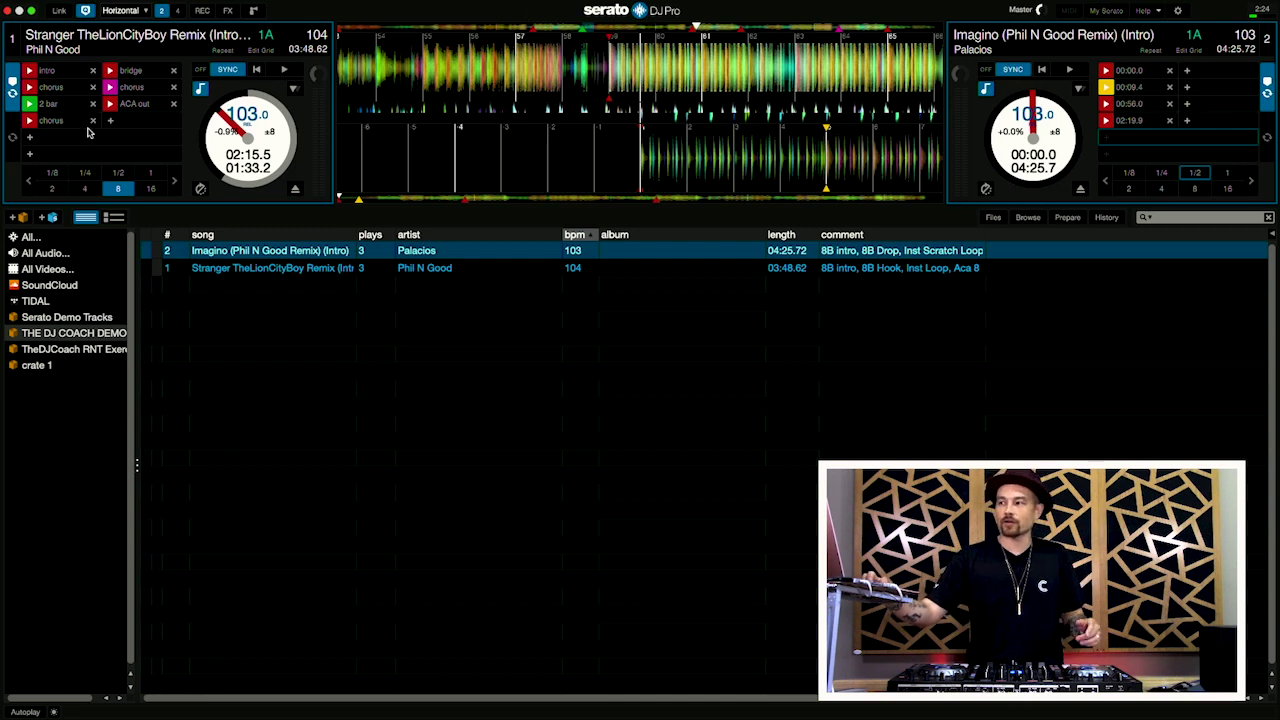
Add a yellow hot cue at 00:09.2 near the start of Stranger.
click(354, 27)
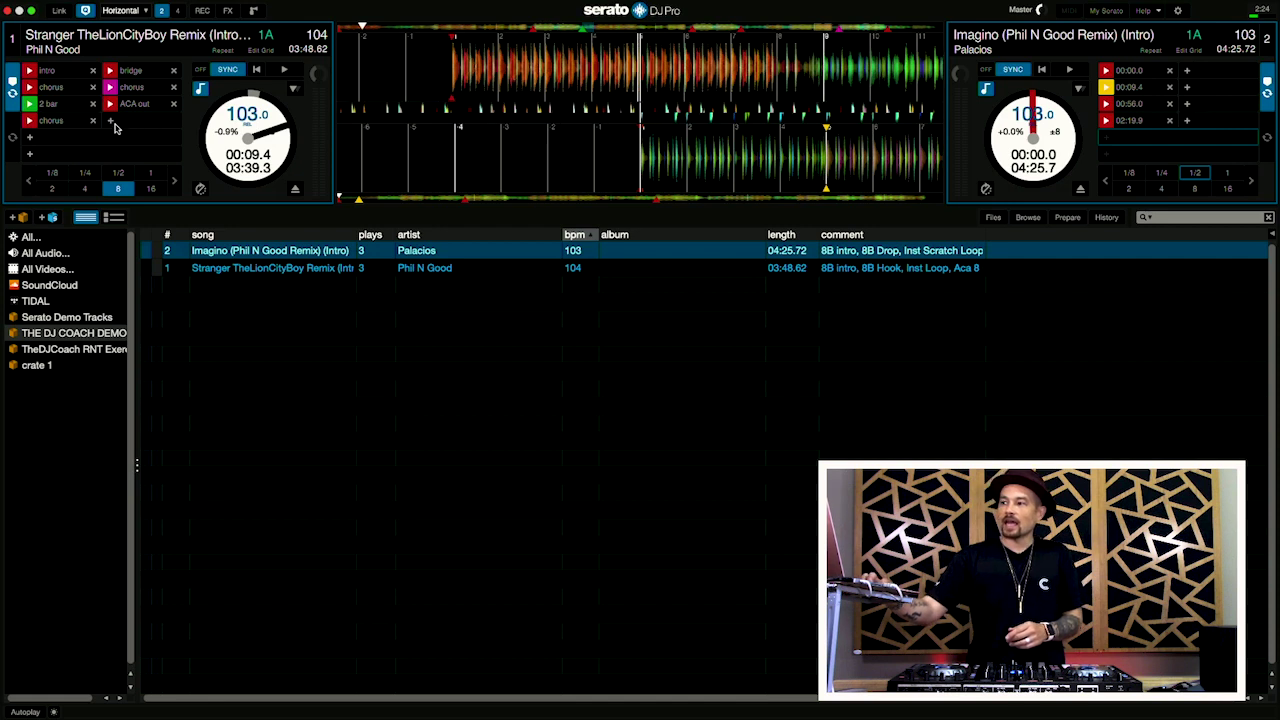
click(111, 121)
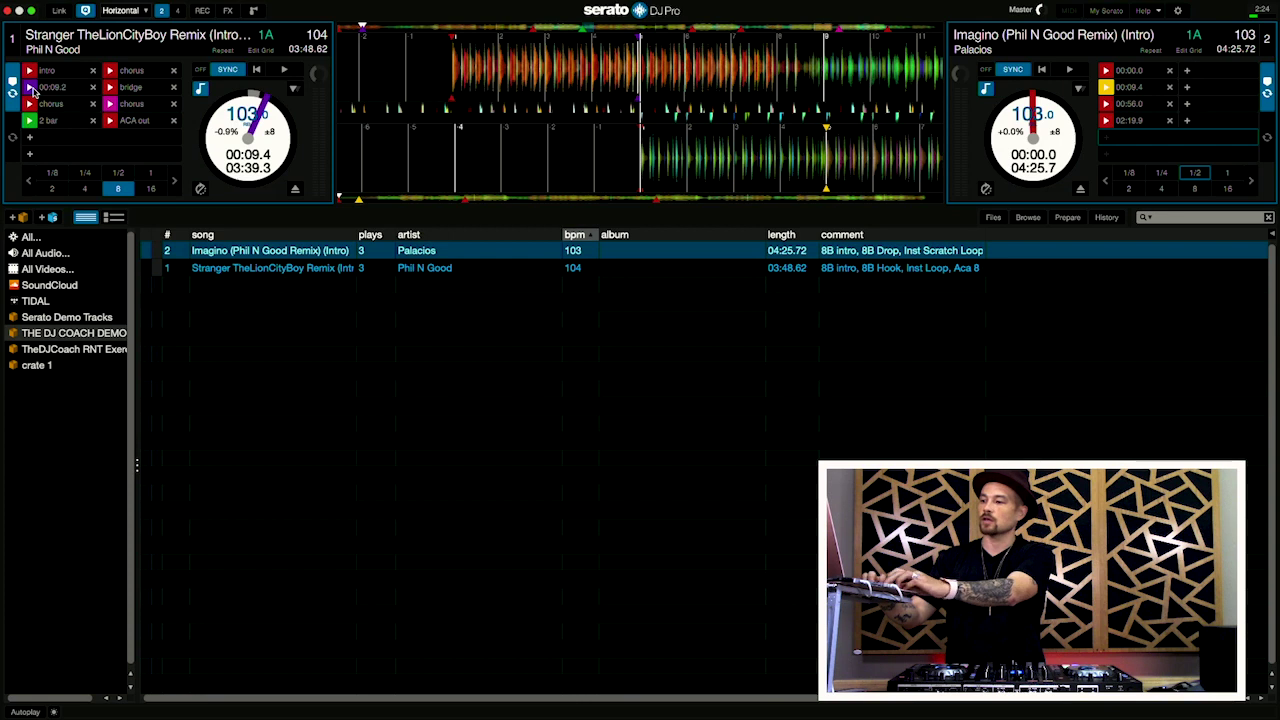
click(33, 90)
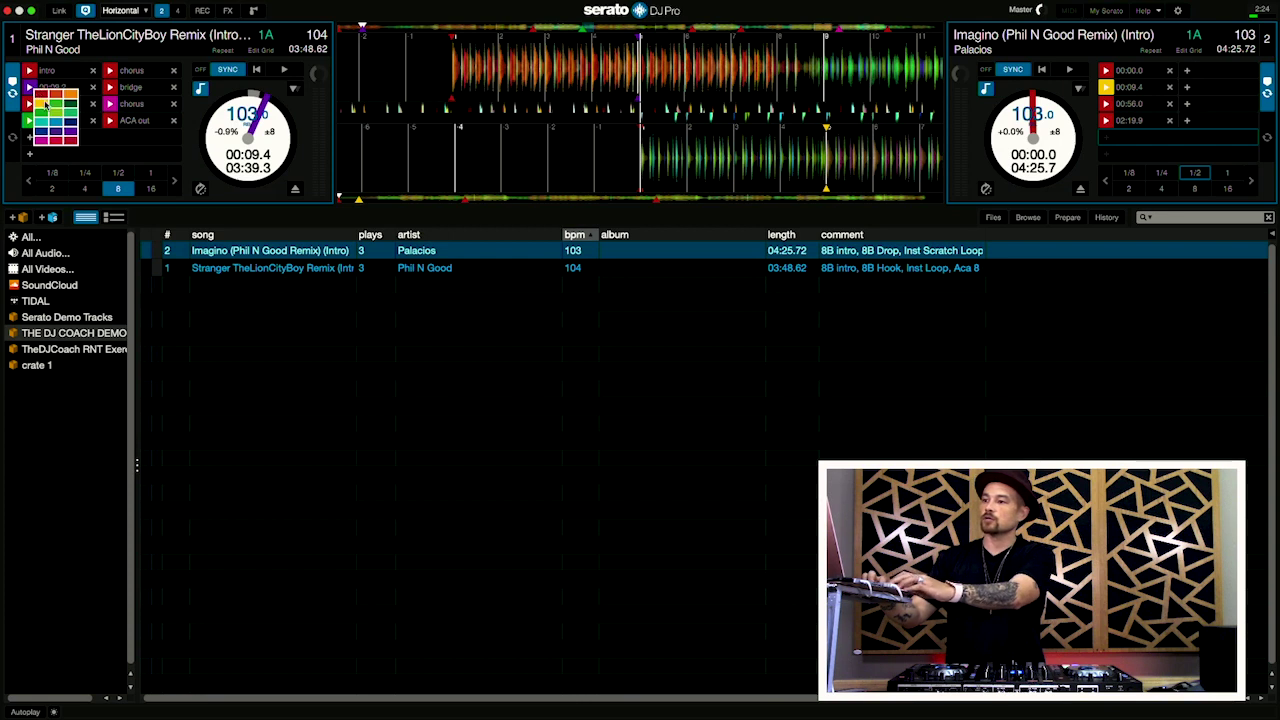
click(46, 106)
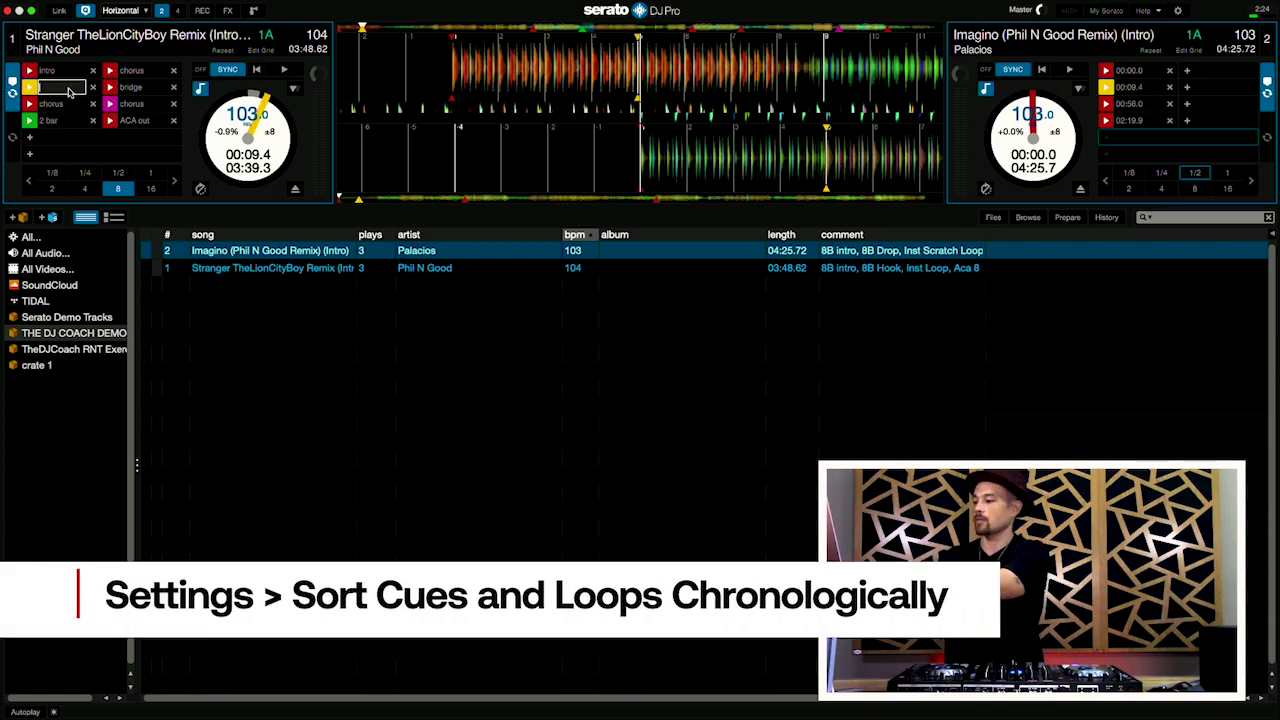
click(1179, 12)
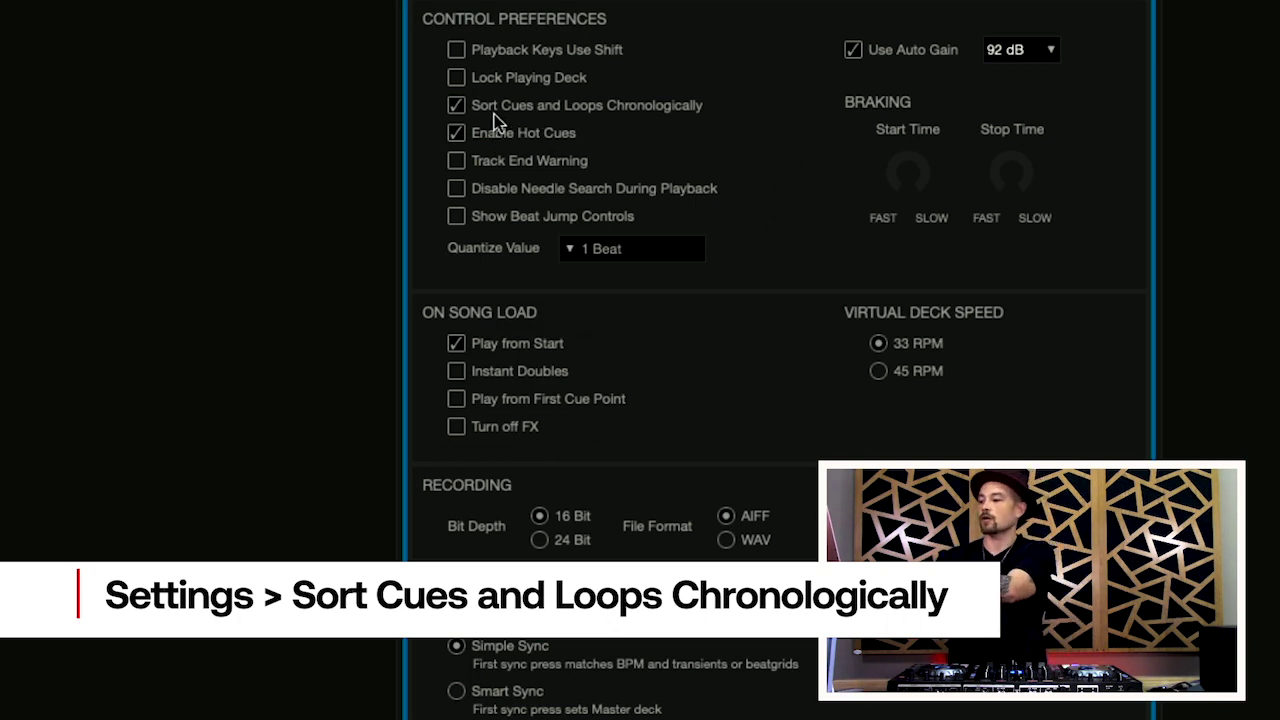
click(1177, 12)
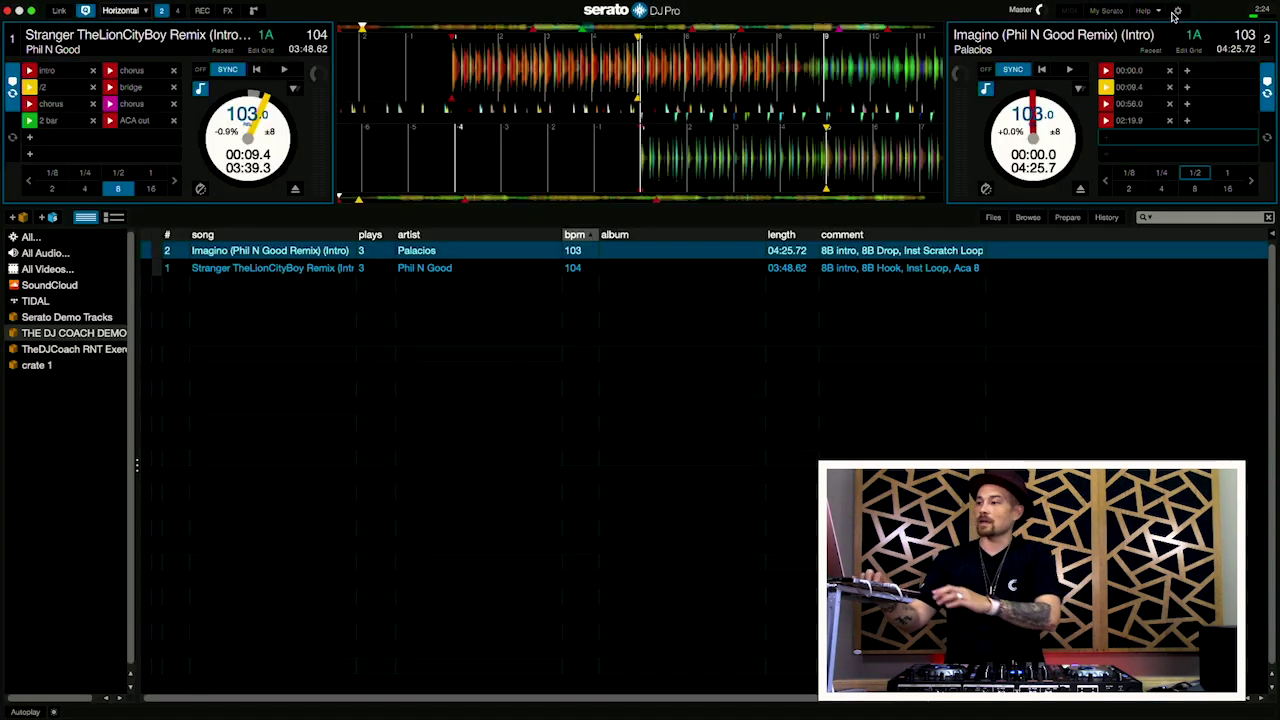